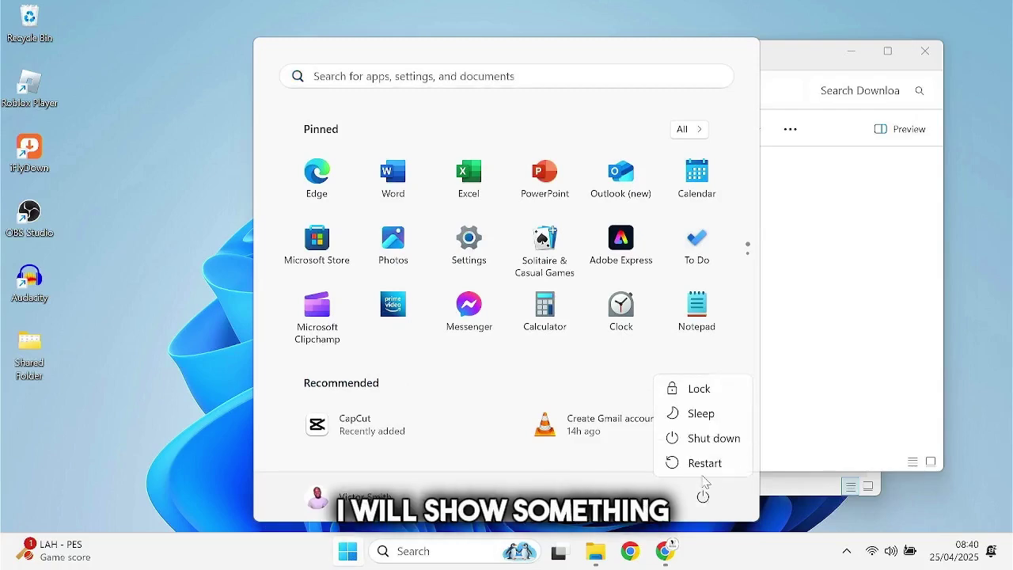
Restart the PC using the Power button's Restart option in the Start menu
{"action": "left_click", "coordinate": [703, 465]}
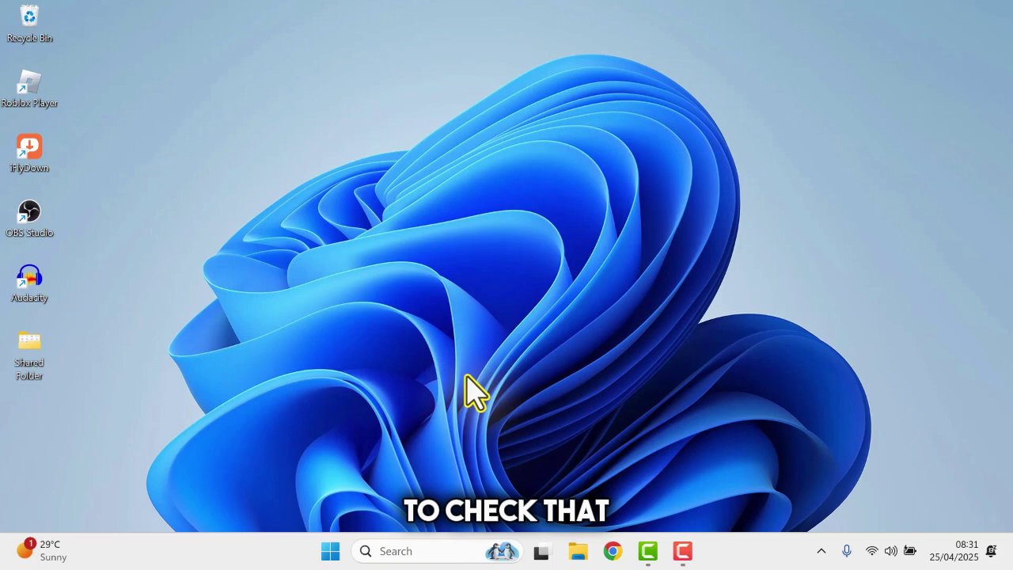
{"action": "key", "text": "super+r"}
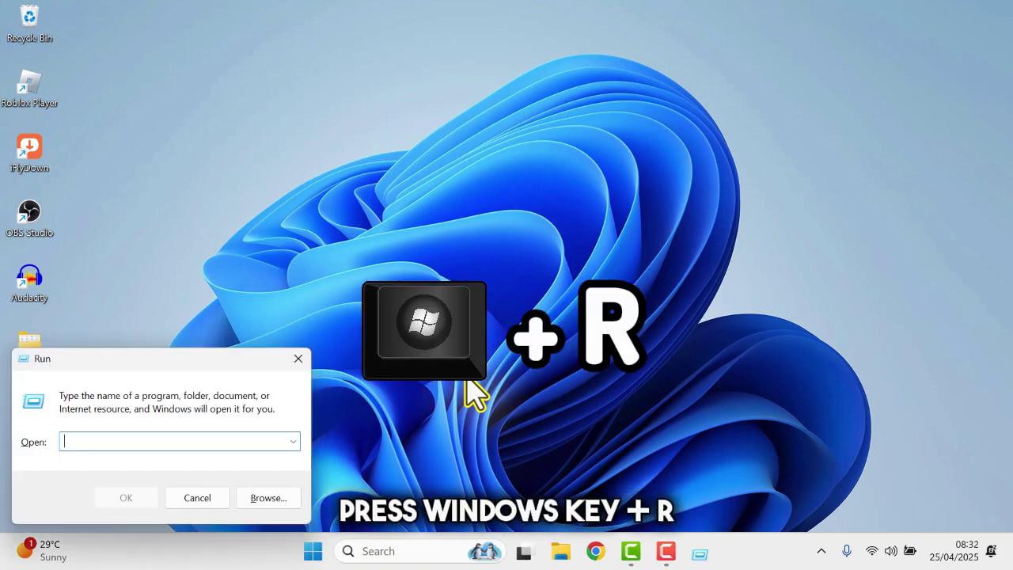
{"action": "type", "text": "msinfo32"}
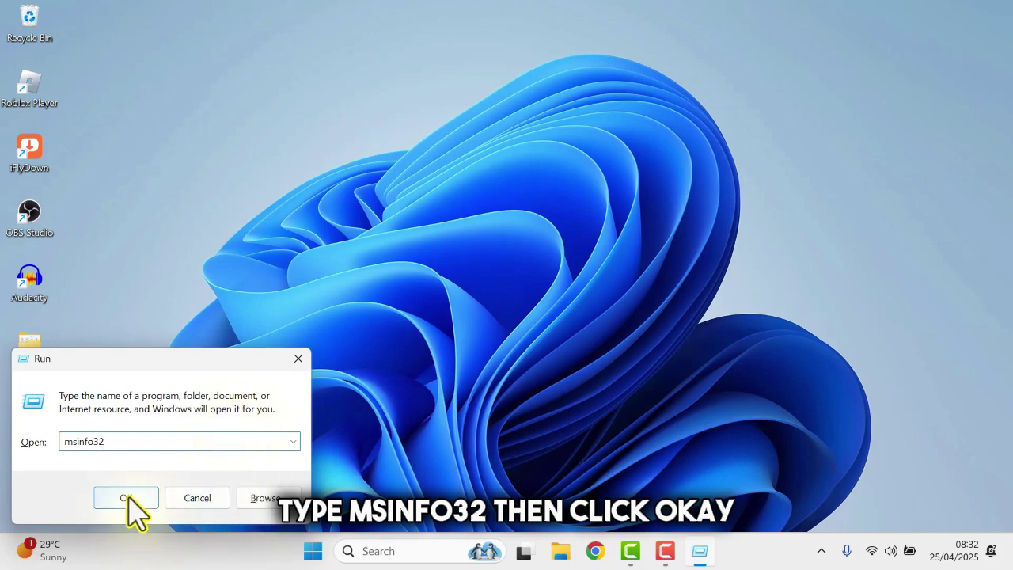
{"action": "left_click", "coordinate": [128, 498]}
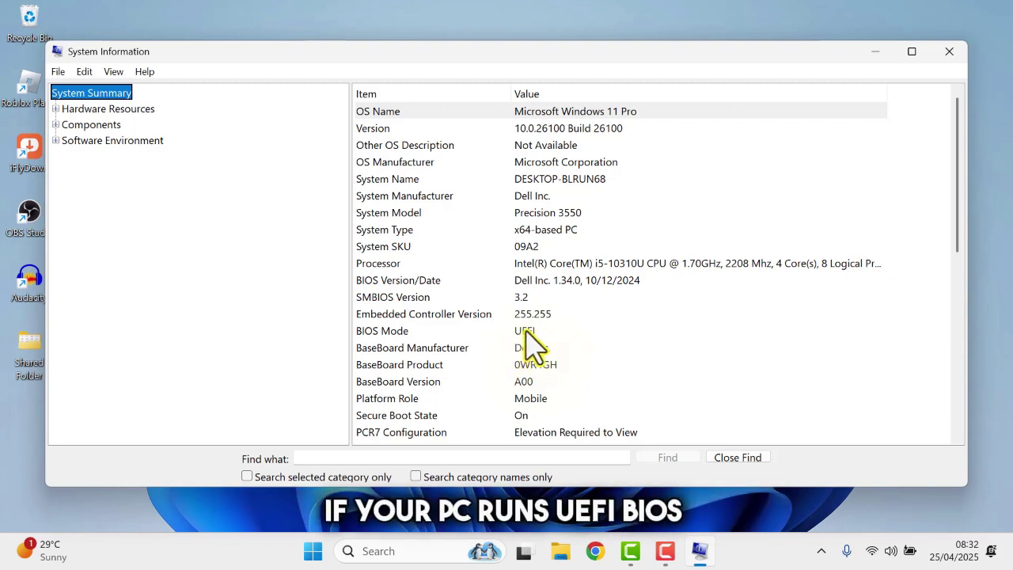
{"action": "left_click", "coordinate": [945, 55]}
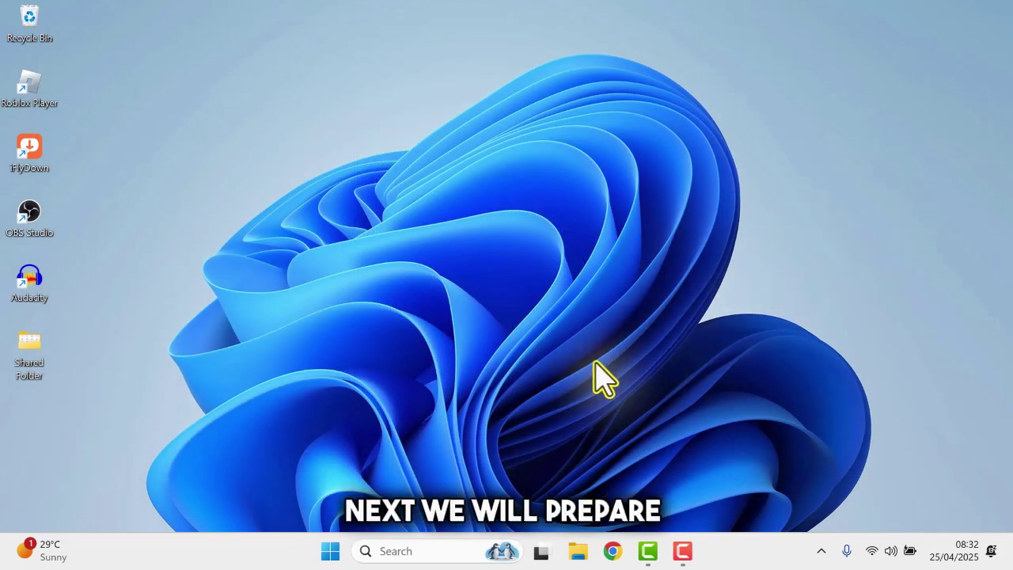
Search for 'paint', launch Paint, and zoom out to see the whole 1920 × 1080 canvas
{"action": "left_click", "coordinate": [409, 551]}
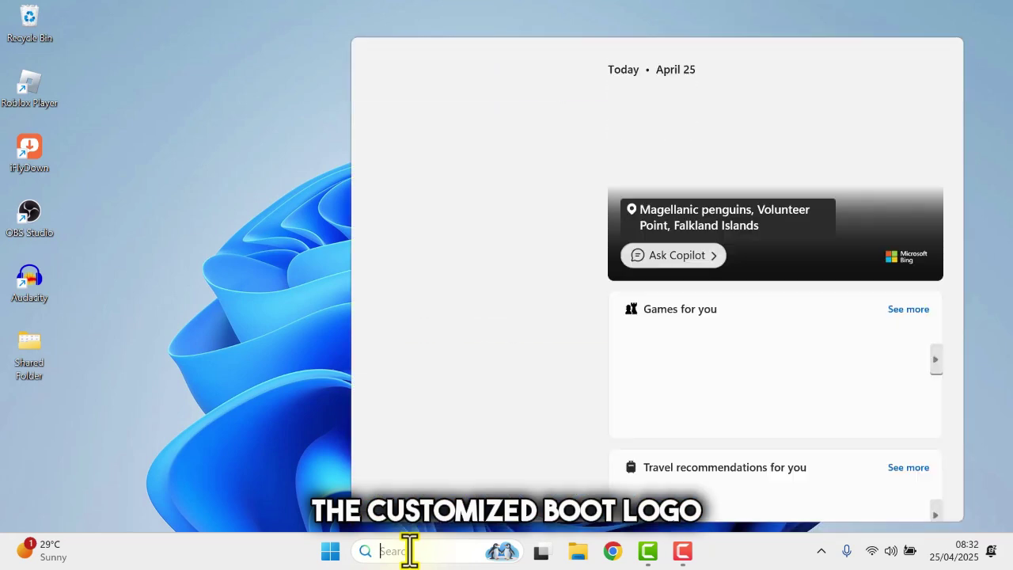
{"action": "type", "text": "paint"}
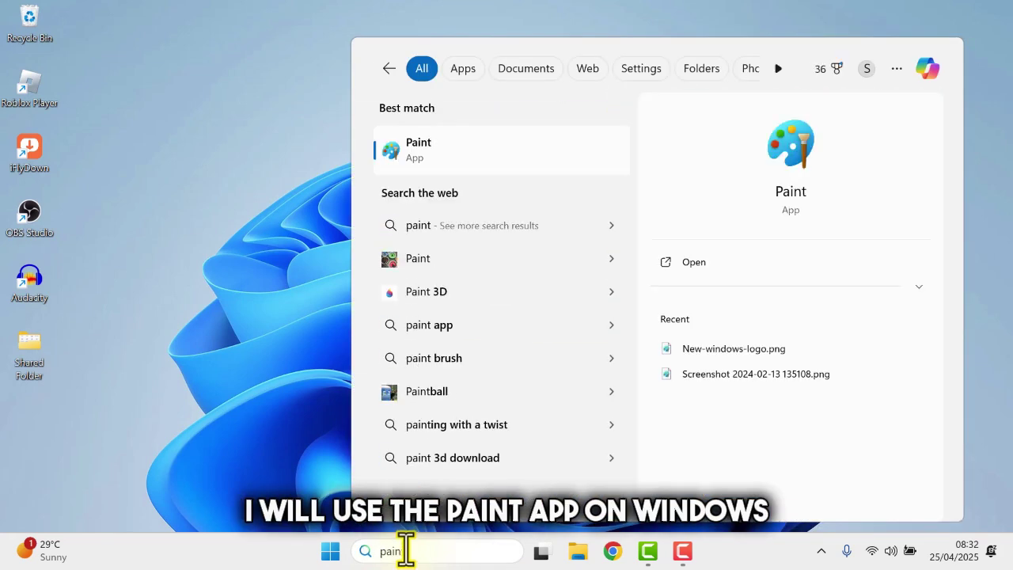
{"action": "left_click", "coordinate": [524, 151]}
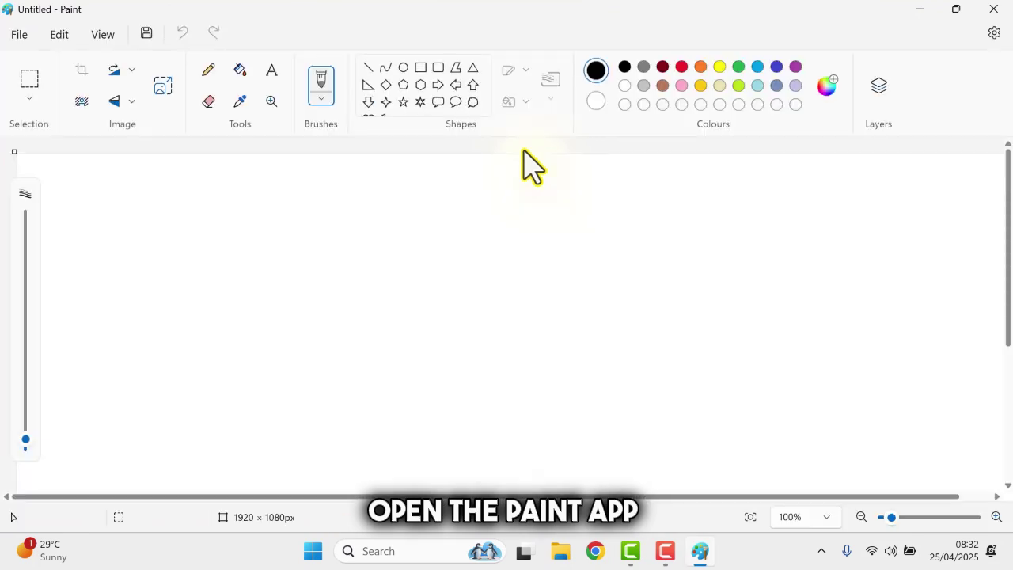
{"action": "scroll", "coordinate": [278, 349], "scroll_direction": "down", "scroll_amount": 4}
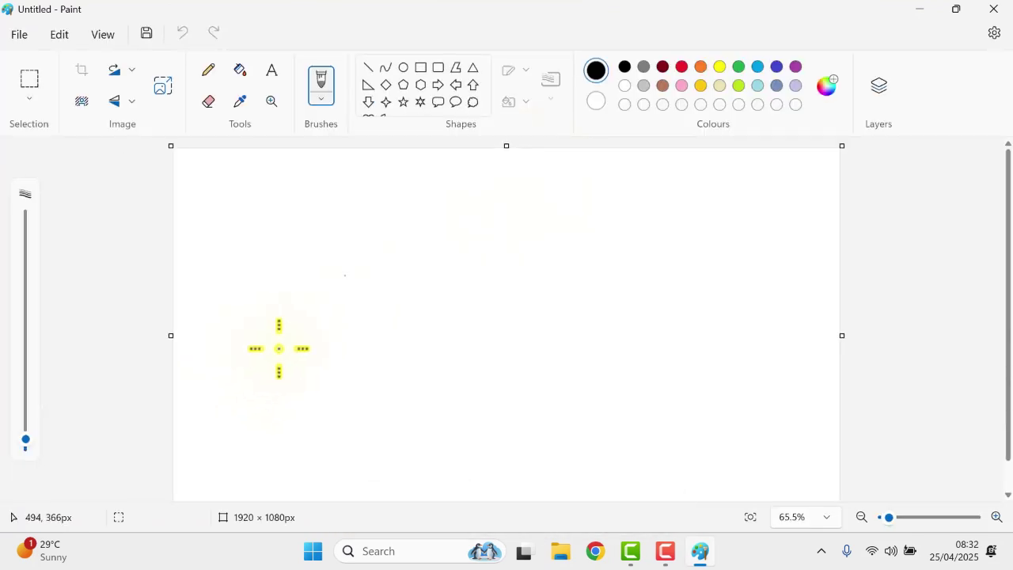
{"action": "scroll", "coordinate": [278, 348], "scroll_direction": "down", "scroll_amount": 1}
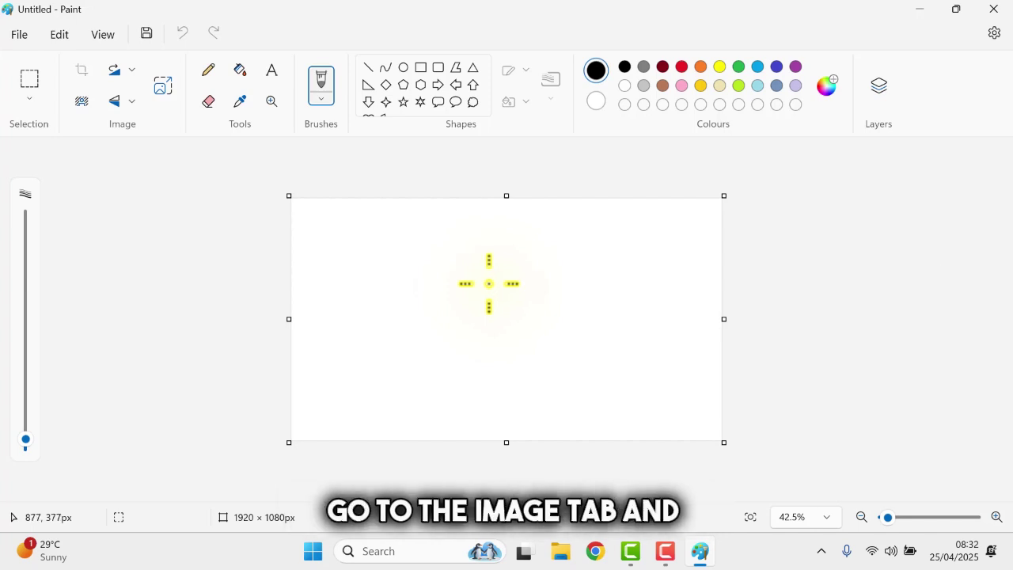
{"action": "left_click", "coordinate": [162, 87]}
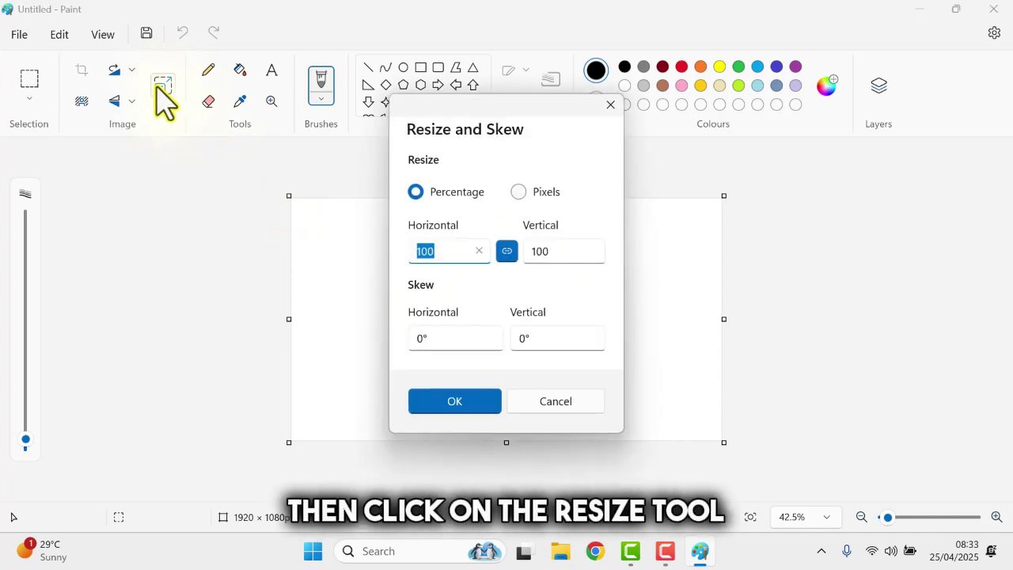
{"action": "left_click", "coordinate": [518, 192]}
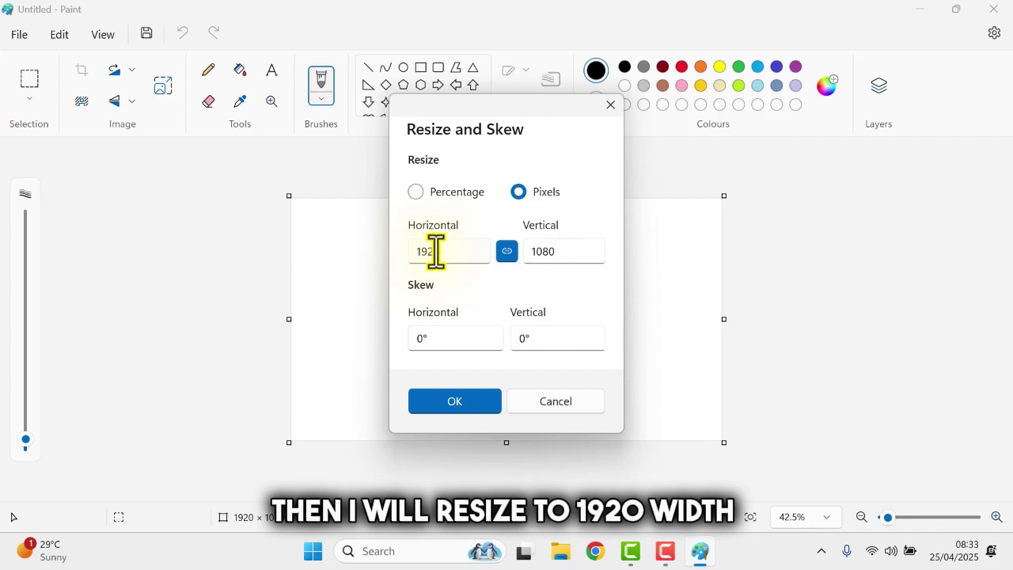
{"action": "left_click", "coordinate": [436, 251]}
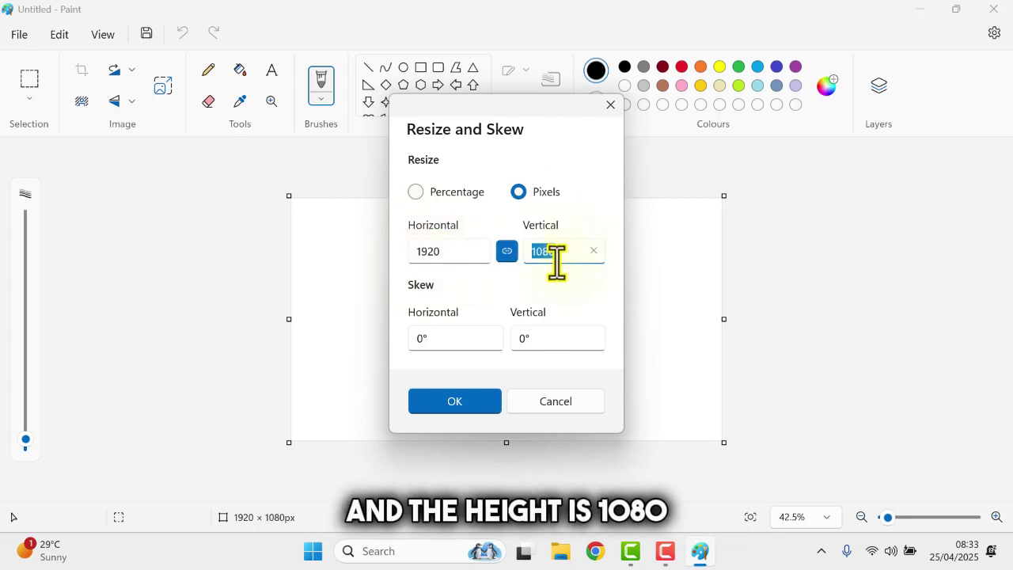
{"action": "left_click", "coordinate": [475, 408]}
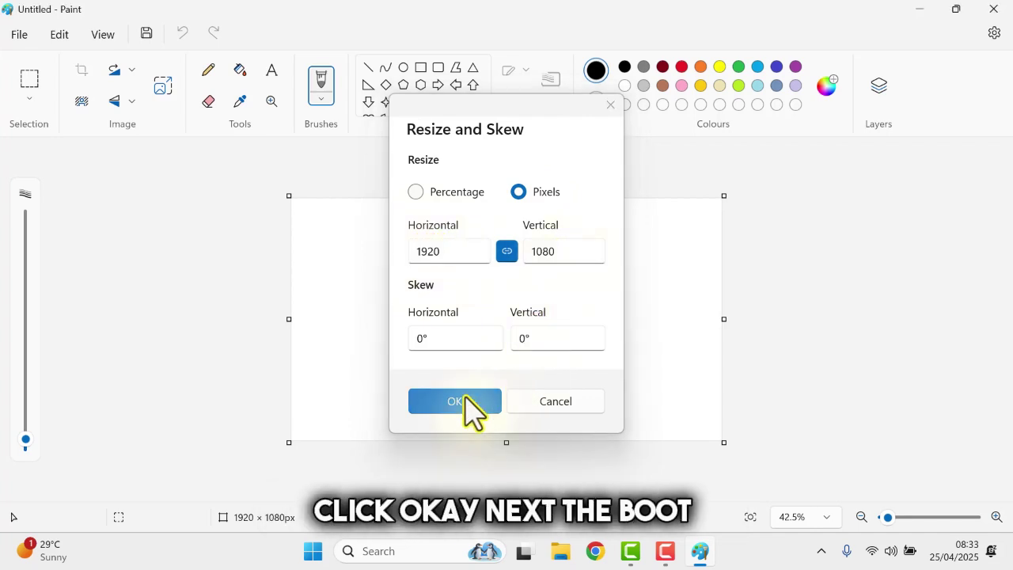
Flood the 1920 × 1080 canvas with black using the Fill tool
{"action": "left_click", "coordinate": [240, 70]}
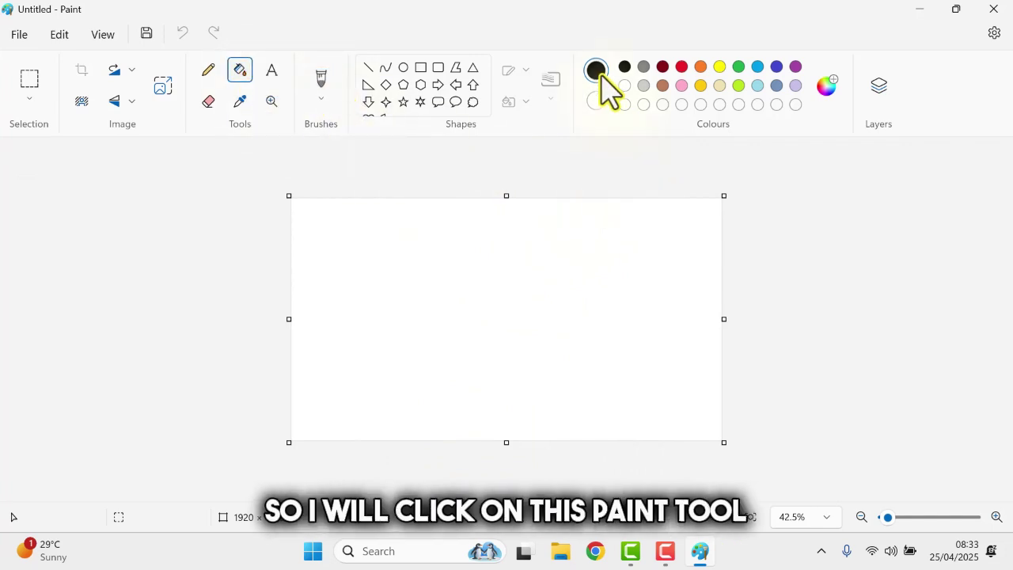
{"action": "left_click", "coordinate": [493, 290]}
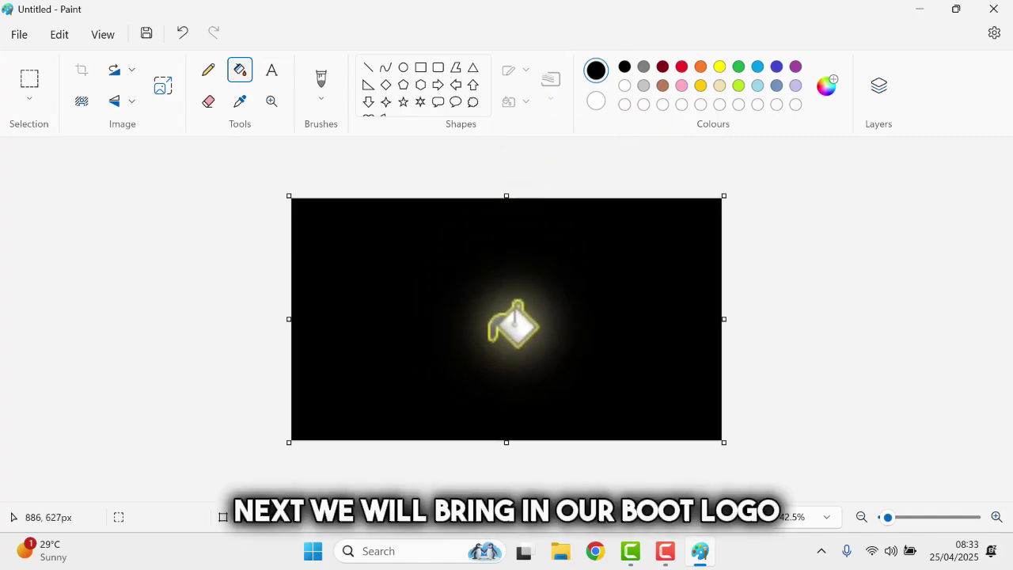
Import New-windows-logo.png from Downloads onto the canvas
{"action": "left_click", "coordinate": [22, 38]}
{"action": "mouse_move", "coordinate": [76, 118]}
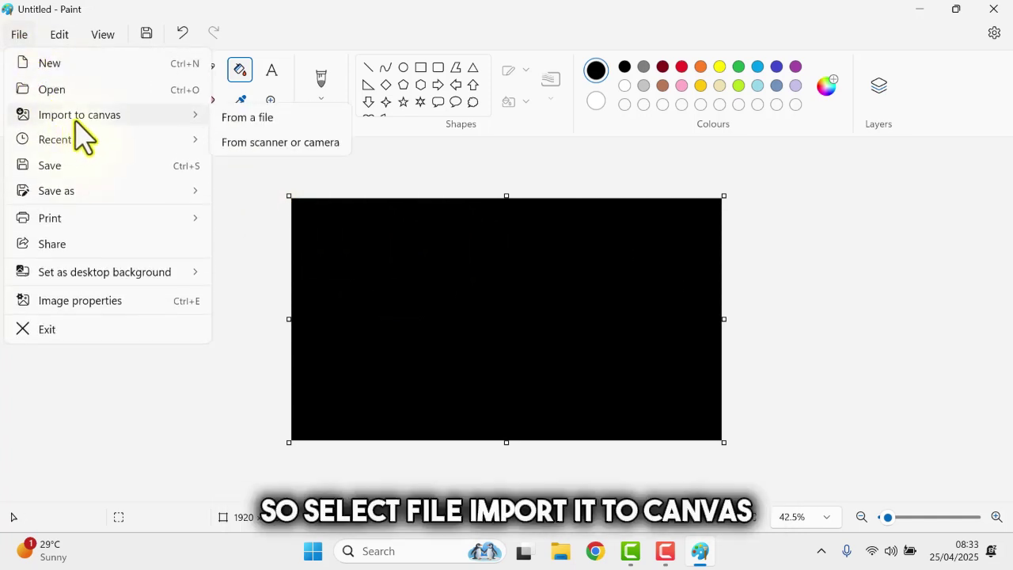
{"action": "left_click", "coordinate": [234, 116]}
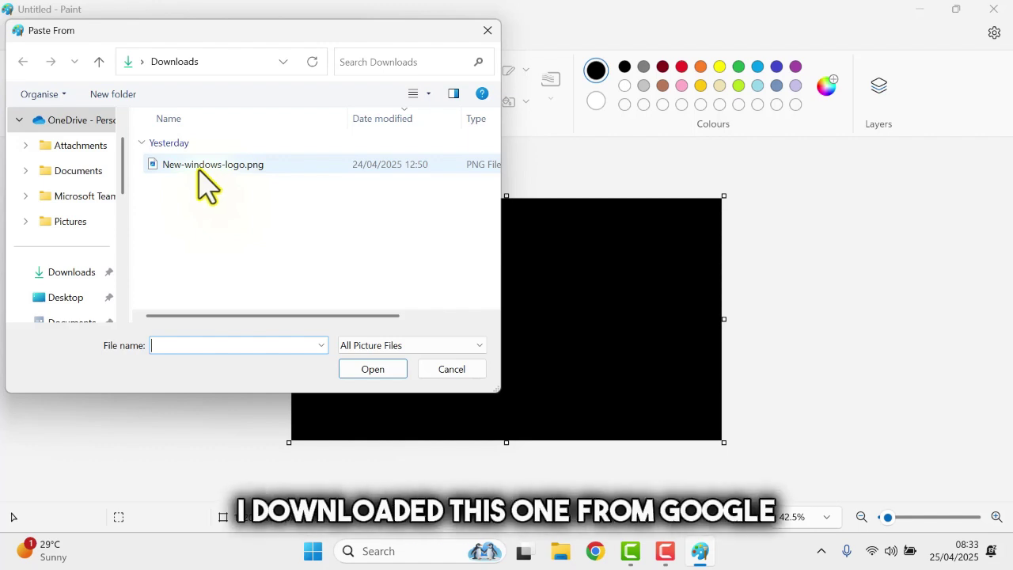
{"action": "left_click", "coordinate": [202, 167]}
{"action": "left_click", "coordinate": [378, 369]}
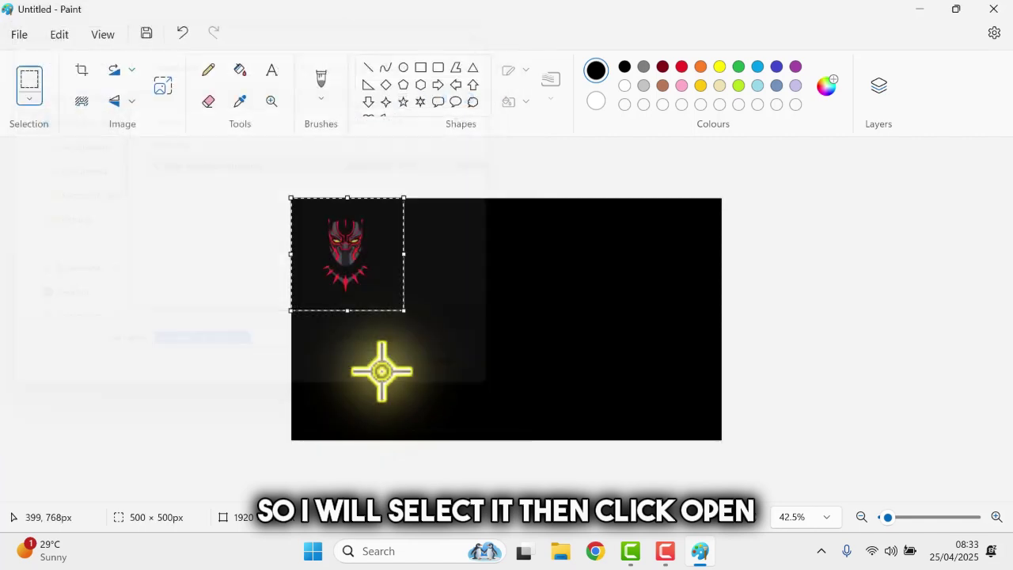
Centre the logo on the black canvas and enlarge it to 681 × 615 px
{"action": "left_click_drag", "start_coordinate": [371, 279], "coordinate": [537, 329]}
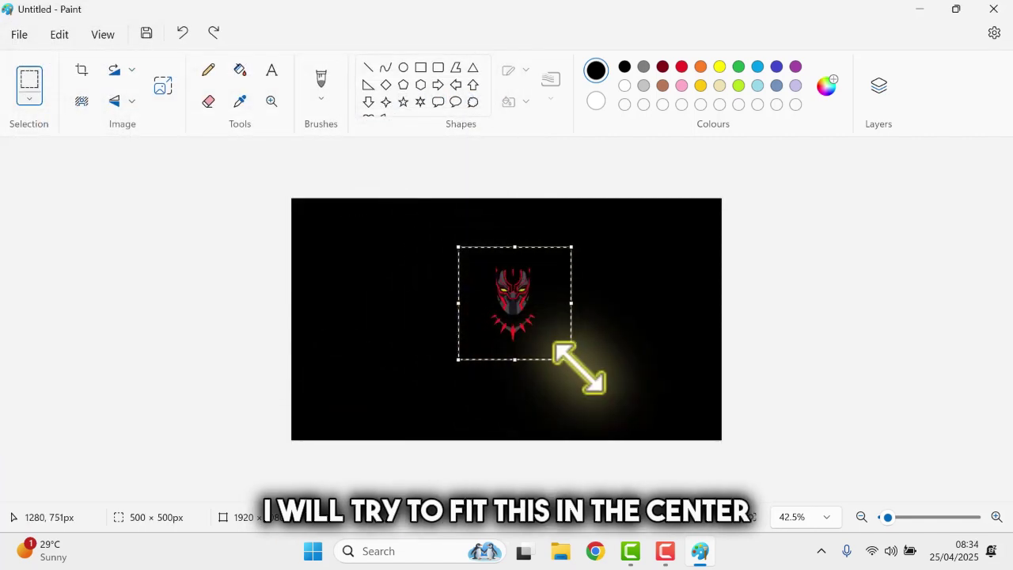
{"action": "left_click_drag", "start_coordinate": [579, 366], "coordinate": [583, 372]}
{"action": "left_click_drag", "start_coordinate": [518, 316], "coordinate": [498, 325]}
{"action": "left_click_drag", "start_coordinate": [561, 382], "coordinate": [572, 382]}
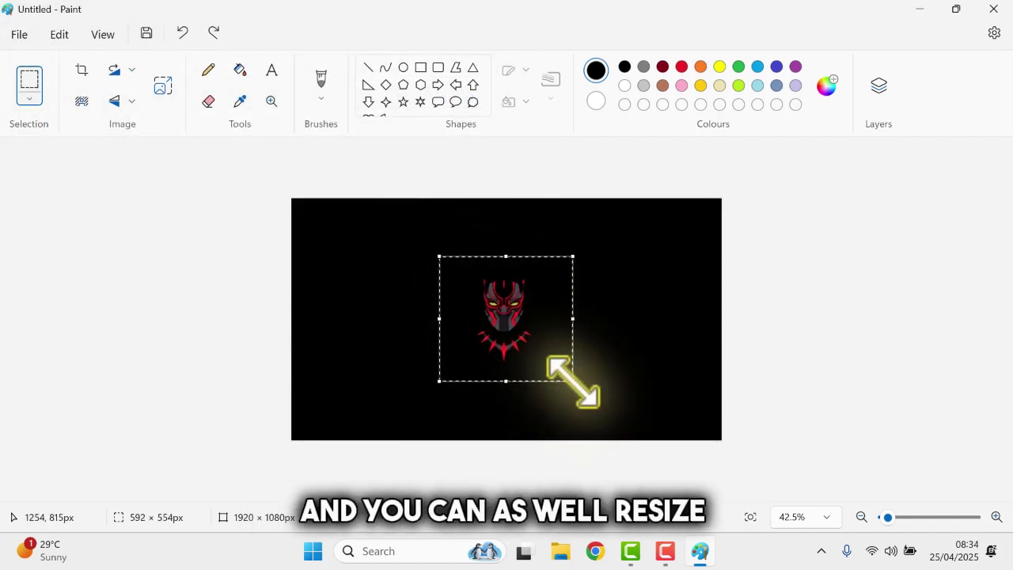
{"action": "left_click_drag", "start_coordinate": [527, 345], "coordinate": [518, 337]}
{"action": "left_click_drag", "start_coordinate": [565, 373], "coordinate": [581, 387]}
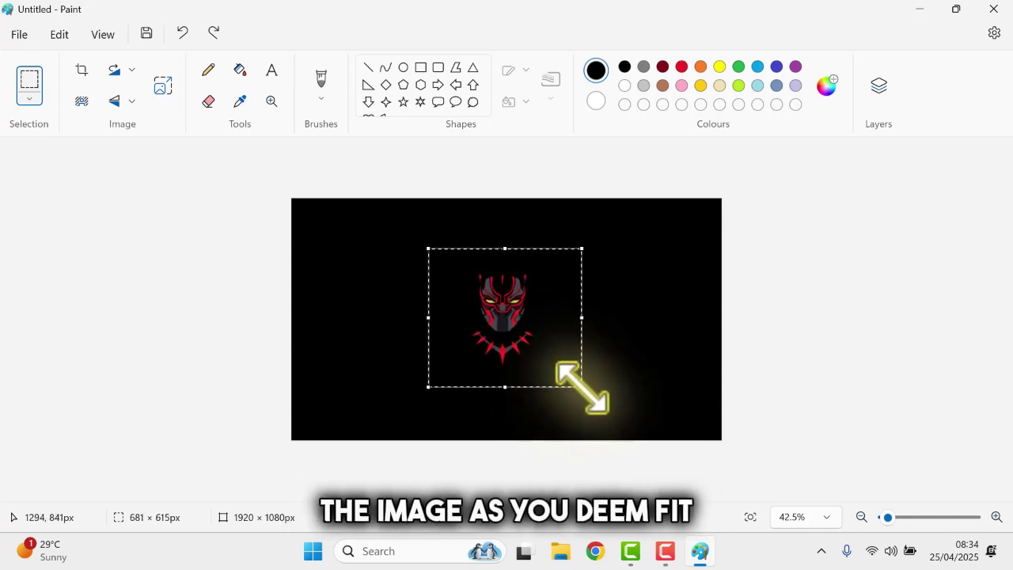
{"action": "left_click_drag", "start_coordinate": [534, 333], "coordinate": [534, 320]}
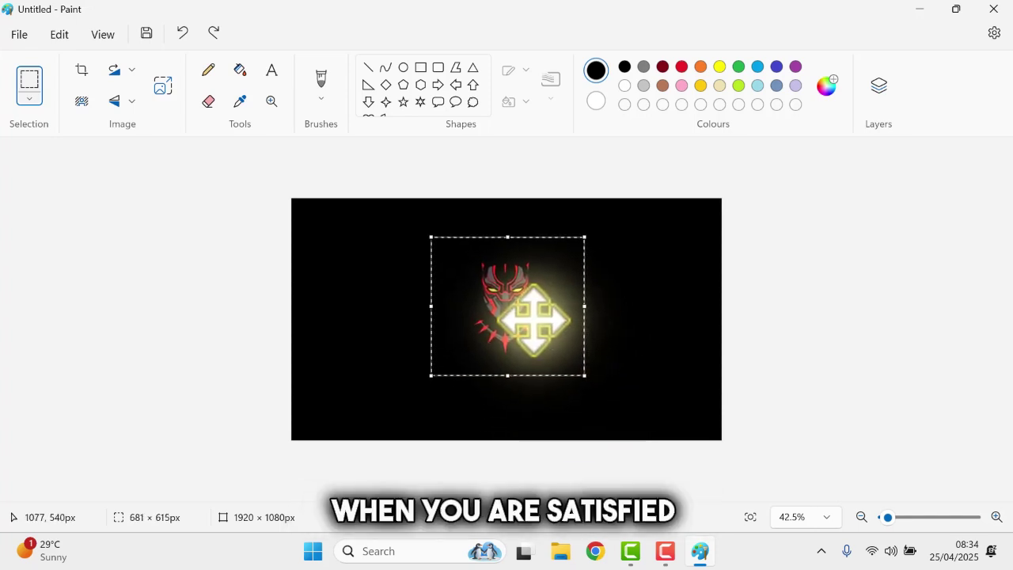
Save the image as a BMP picture named 'splash' in Downloads
{"action": "left_click", "coordinate": [16, 34]}
{"action": "mouse_move", "coordinate": [194, 191]}
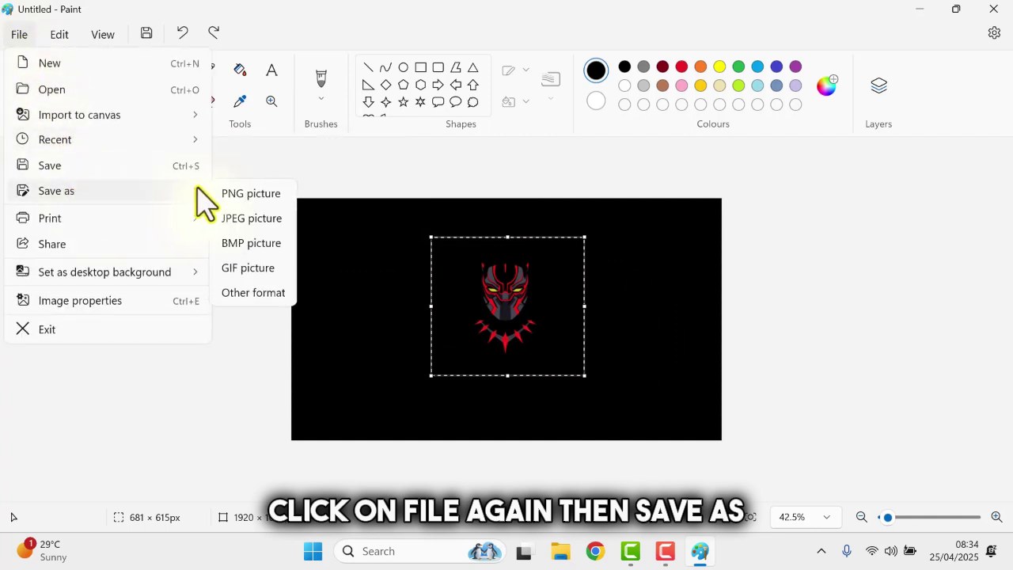
{"action": "left_click", "coordinate": [245, 243]}
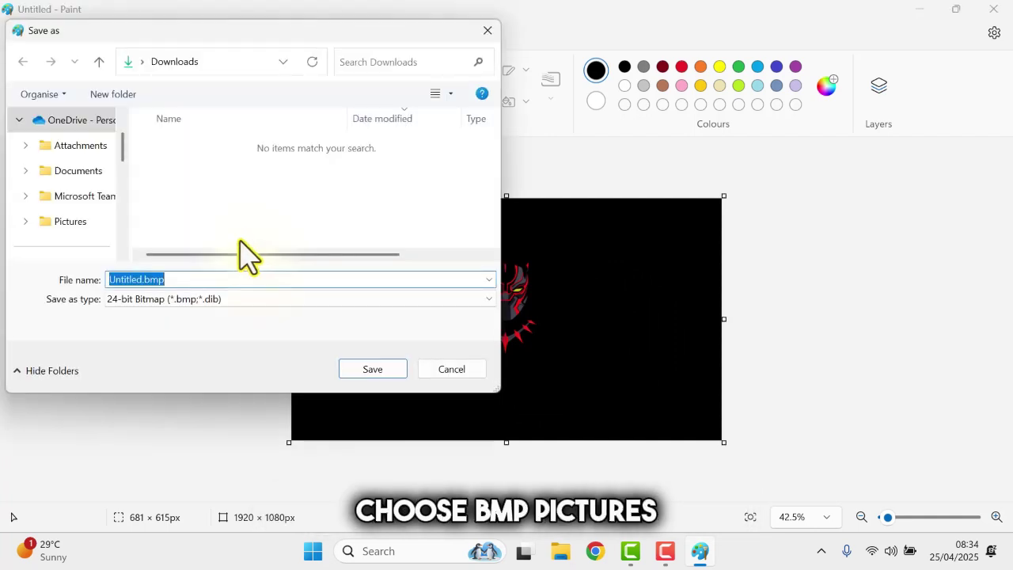
{"action": "type", "text": "splash"}
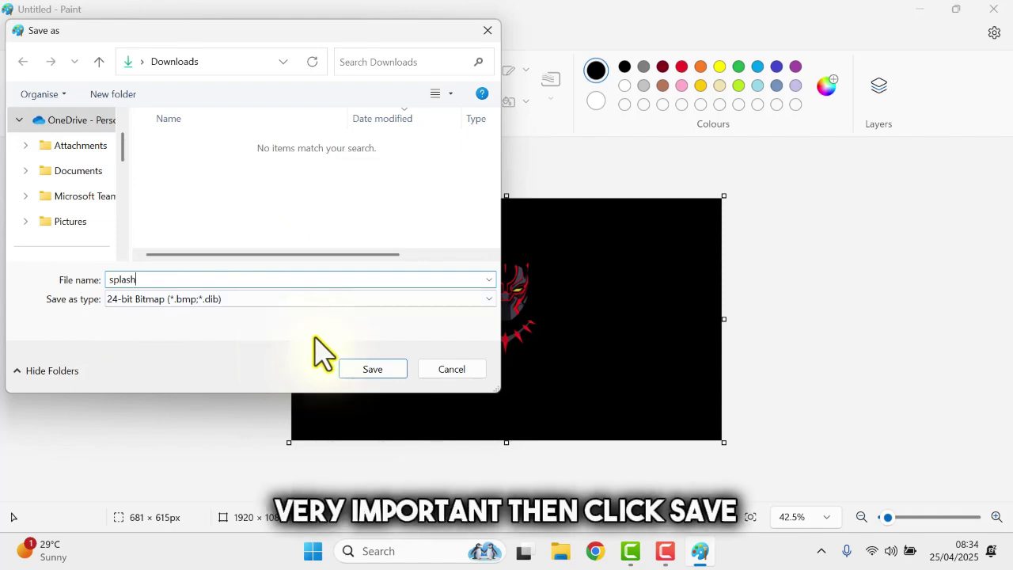
{"action": "left_click", "coordinate": [372, 370]}
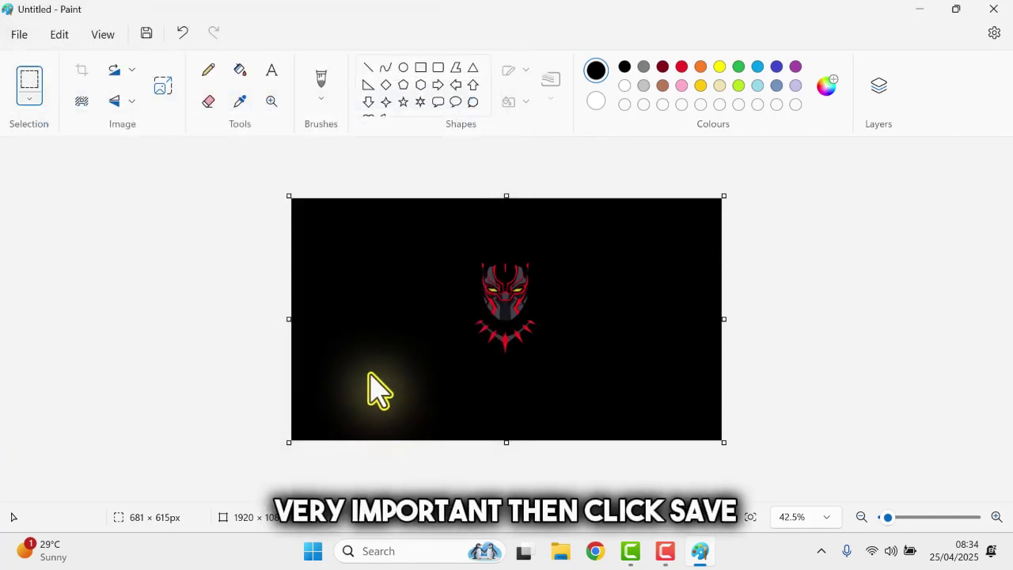
Close Paint, confirm splash.bmp in Downloads using Medium icons view, then close Explorer
{"action": "left_click", "coordinate": [995, 9]}
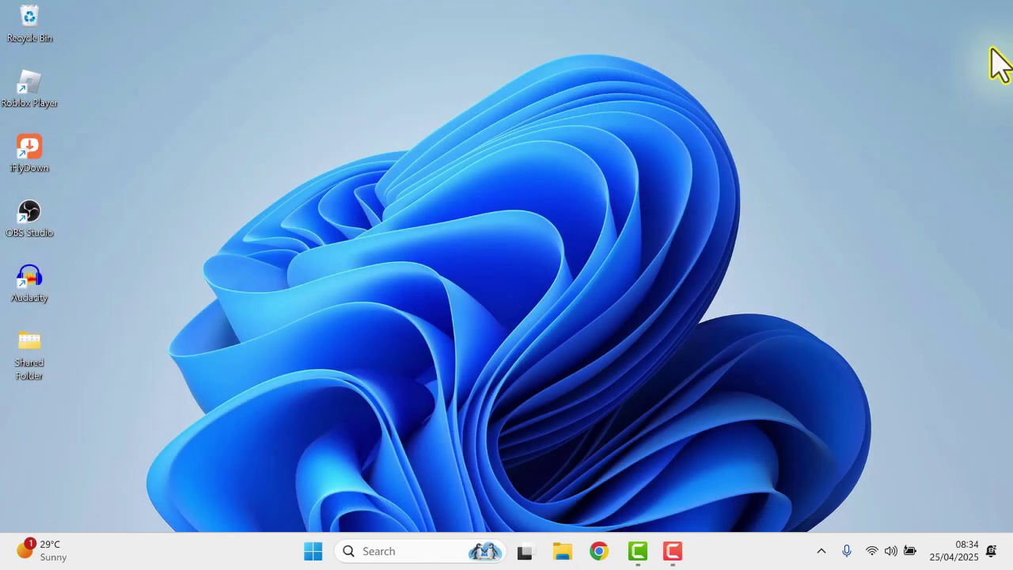
{"action": "left_click", "coordinate": [571, 554]}
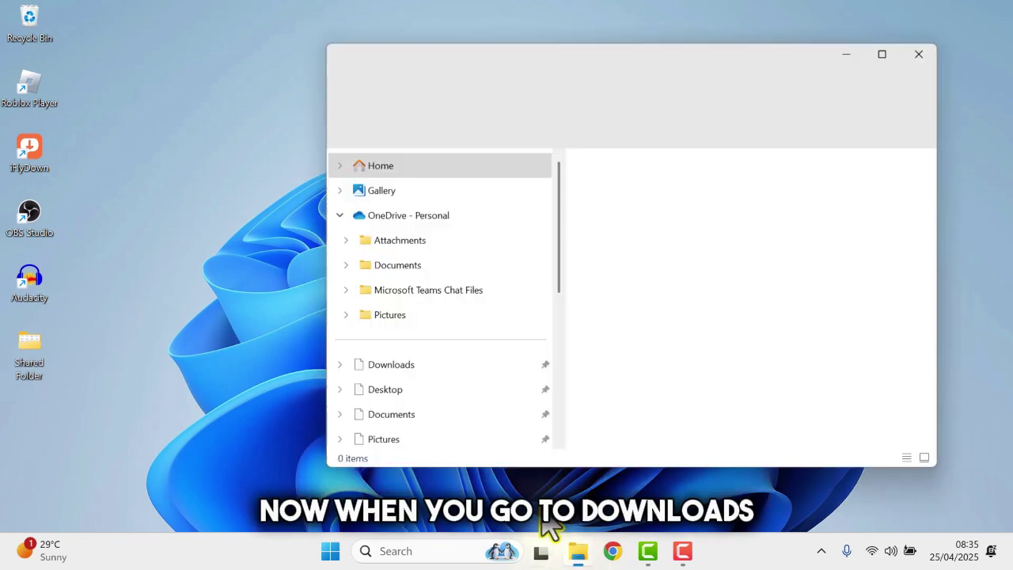
{"action": "left_click", "coordinate": [412, 369]}
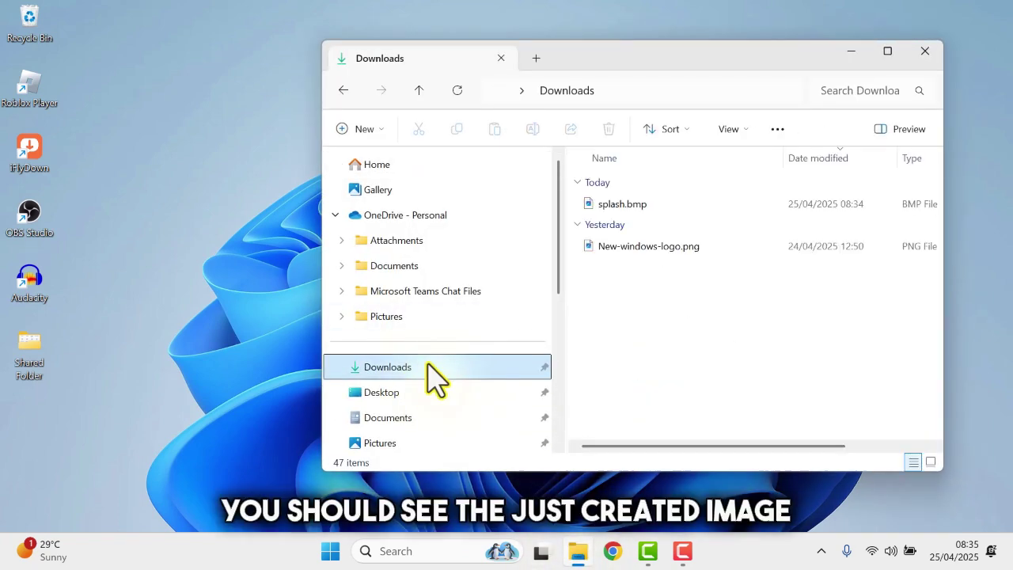
{"action": "left_click", "coordinate": [739, 129]}
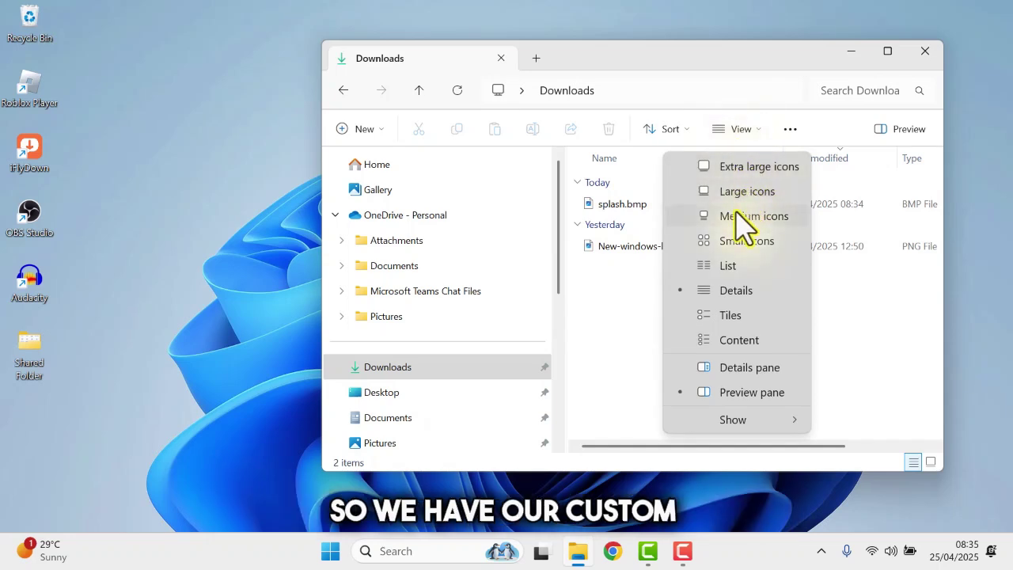
{"action": "left_click", "coordinate": [741, 218]}
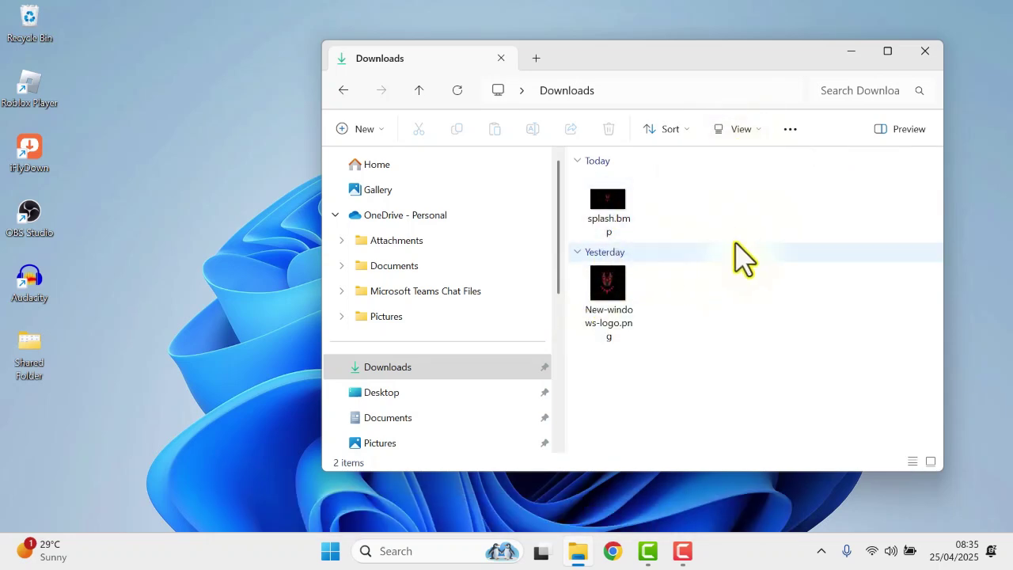
{"action": "left_click", "coordinate": [923, 53]}
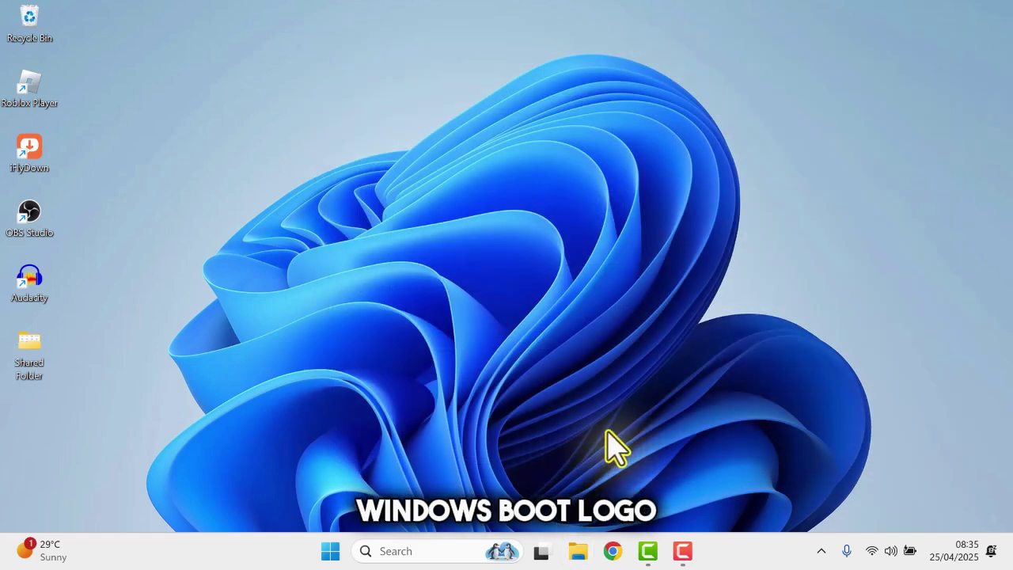
Search 'hackbgrt' in Chrome and download HackBGRT-2.5.2.zip from the GitHub releases page
{"action": "left_click", "coordinate": [612, 549]}
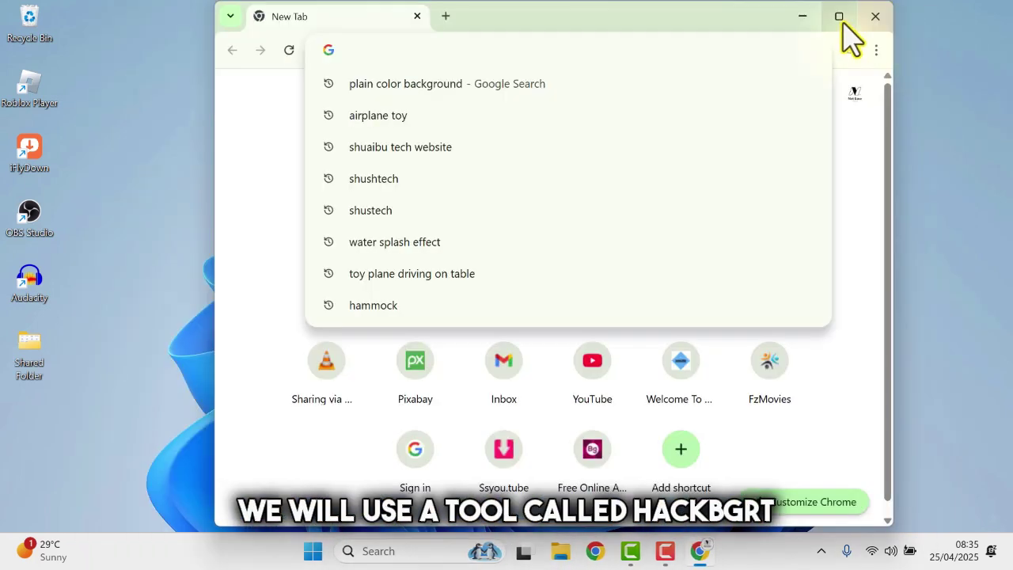
{"action": "left_click", "coordinate": [836, 18]}
{"action": "type", "text": "hack"}
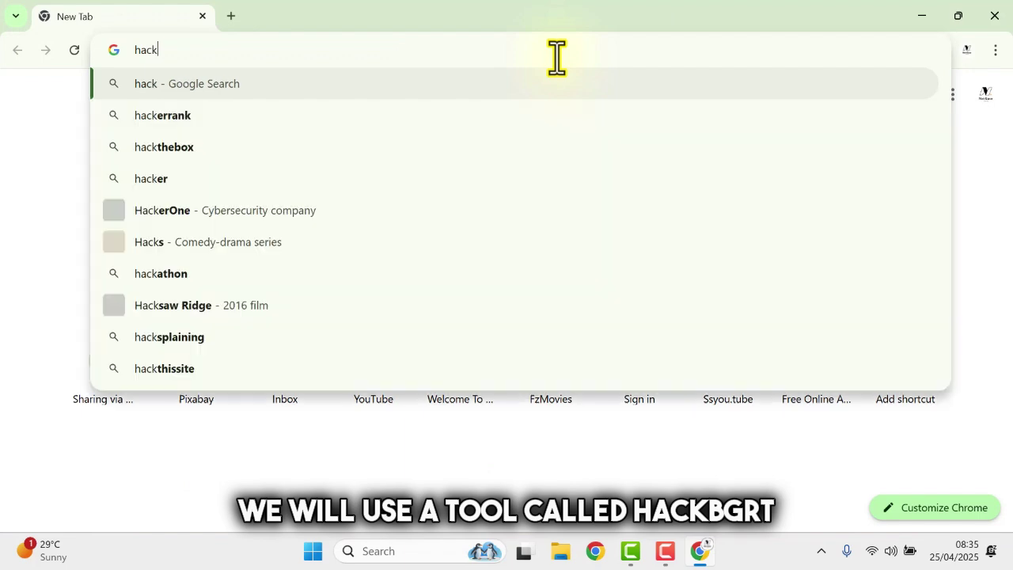
{"action": "type", "text": "bgrt"}
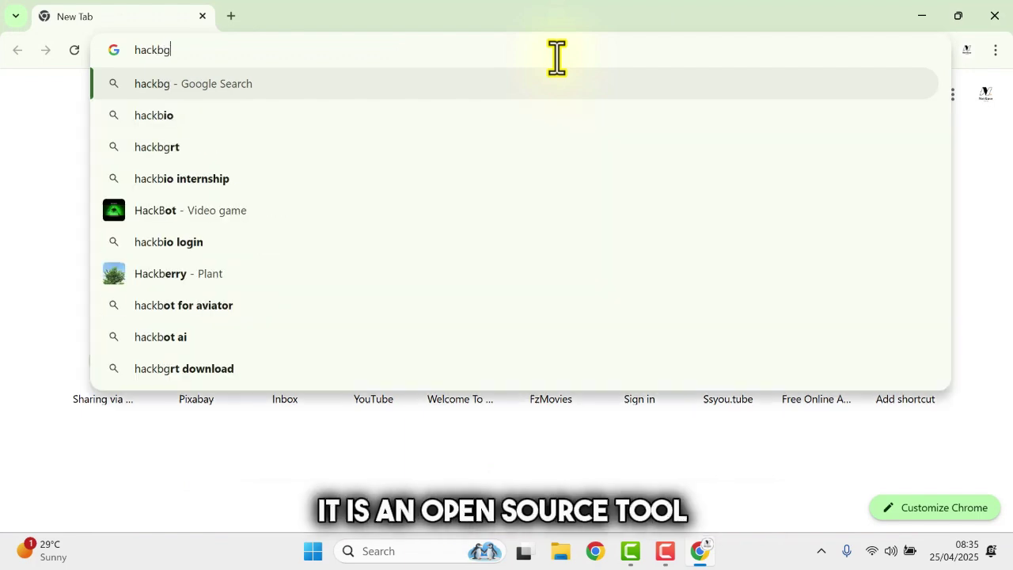
{"action": "key", "text": "Return"}
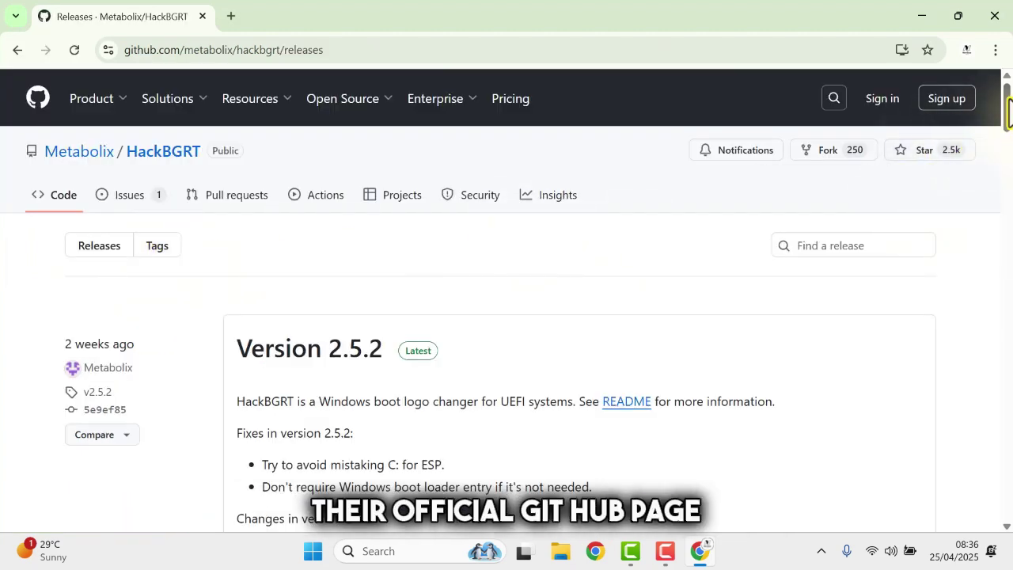
{"action": "left_click_drag", "start_coordinate": [1002, 104], "coordinate": [1008, 158]}
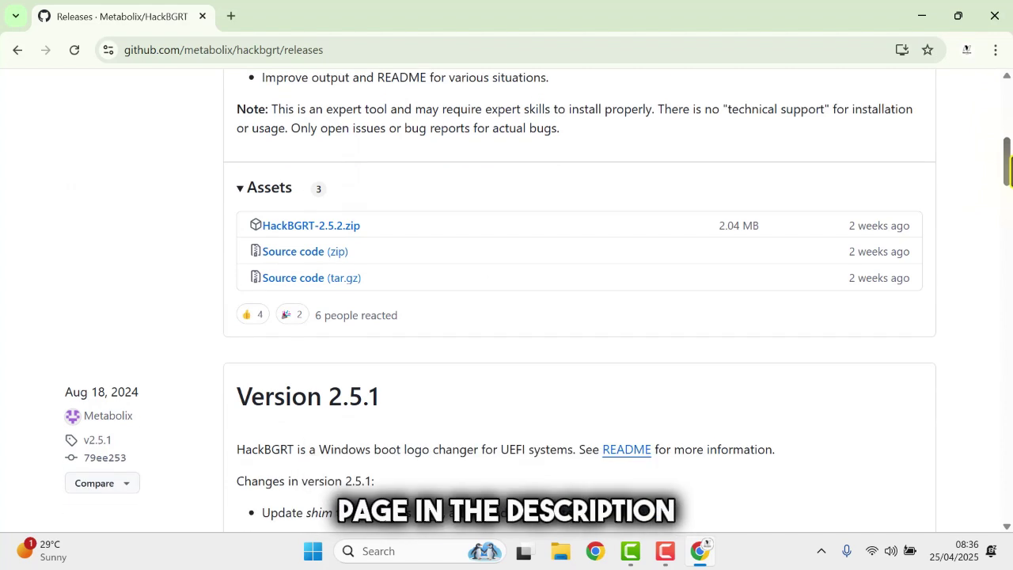
{"action": "left_click", "coordinate": [299, 226]}
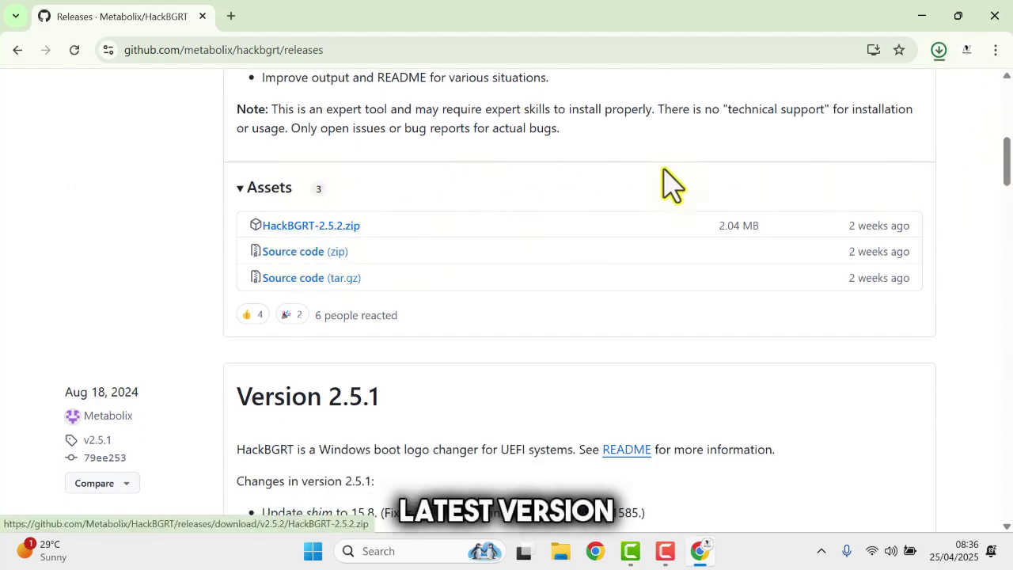
{"action": "left_click", "coordinate": [939, 50]}
Minimize Chrome and use Extract All on HackBGRT-2.5.2.zip in Downloads
{"action": "left_click", "coordinate": [921, 16]}
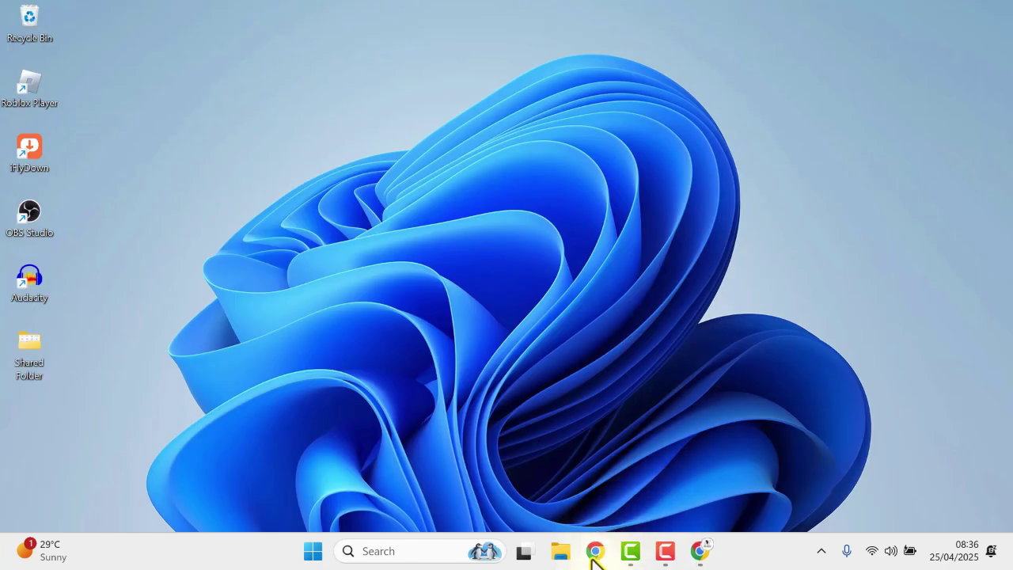
{"action": "left_click", "coordinate": [561, 551]}
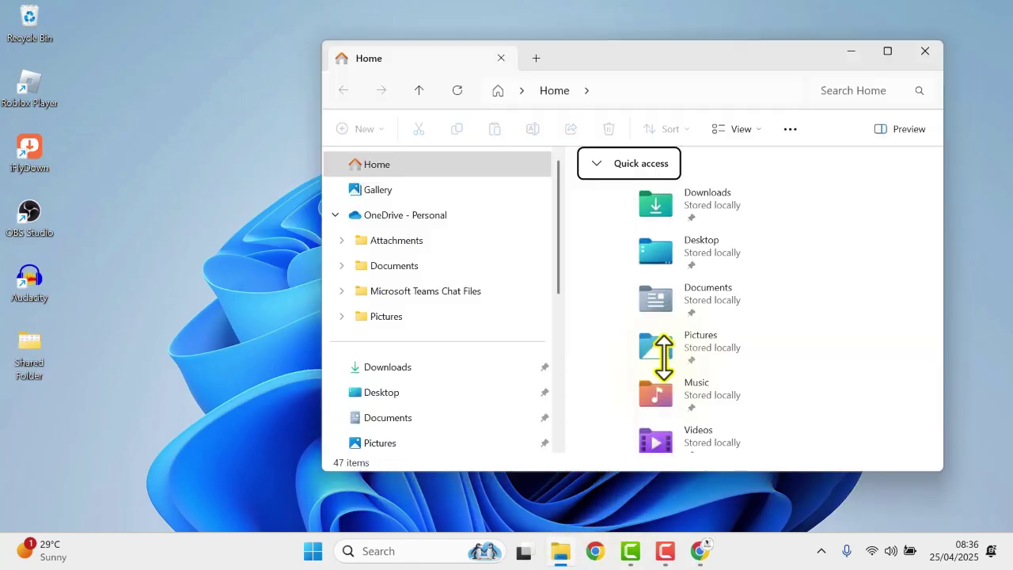
{"action": "double_click", "coordinate": [714, 220]}
{"action": "left_click", "coordinate": [614, 216]}
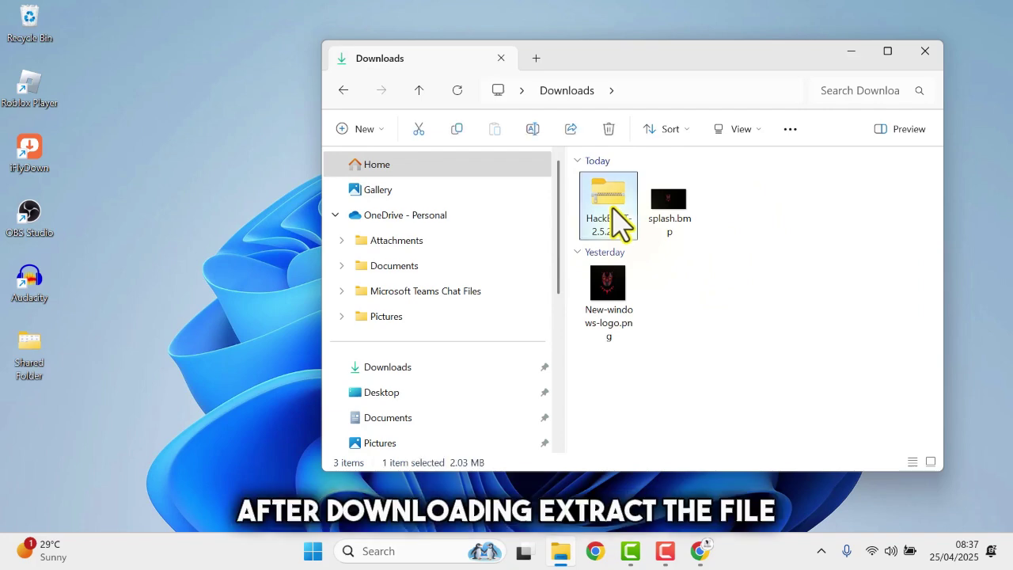
{"action": "right_click", "coordinate": [614, 218]}
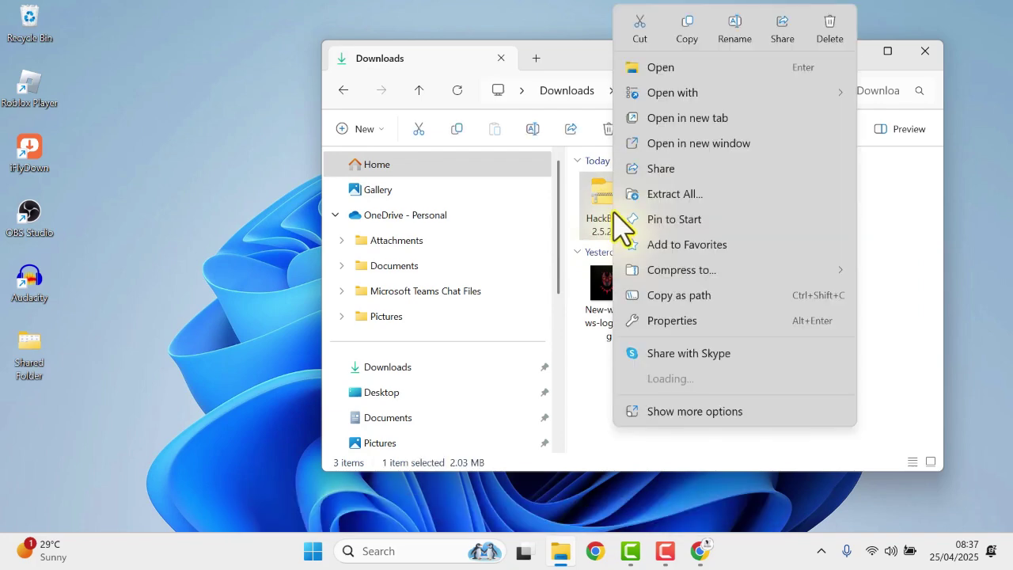
{"action": "left_click", "coordinate": [686, 196]}
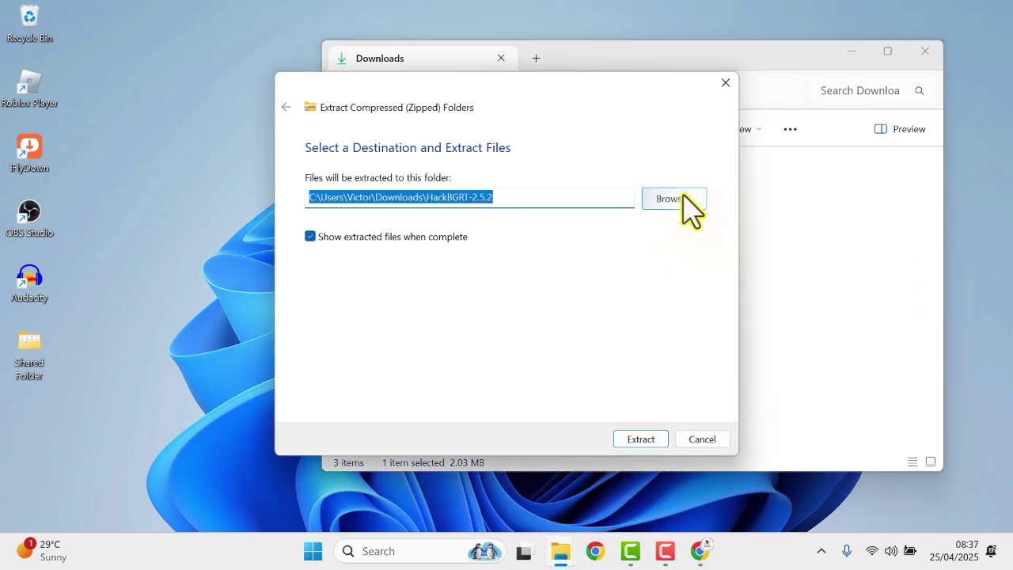
{"action": "left_click", "coordinate": [647, 438]}
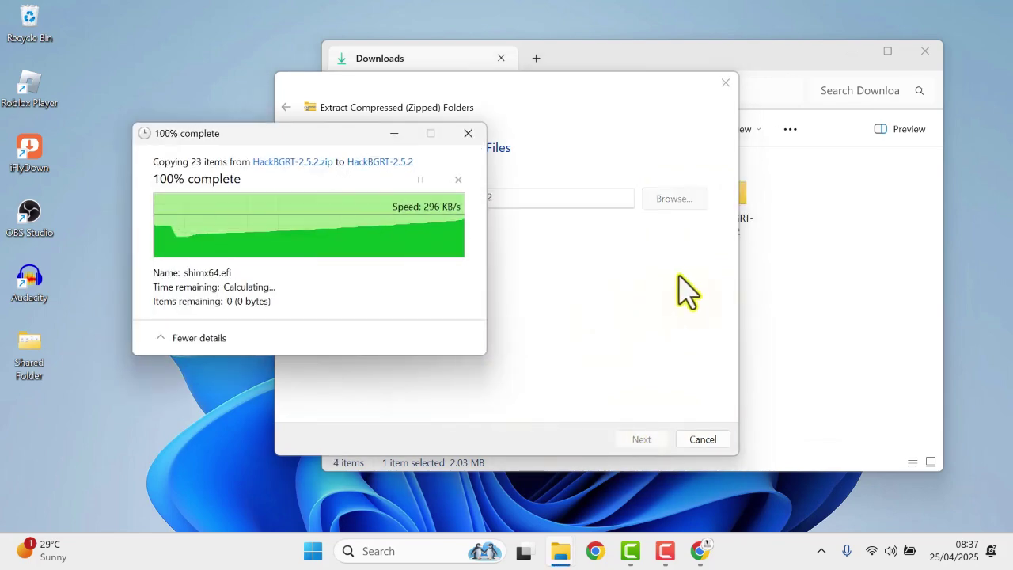
Open the inner HackBGRT-2.5.2 folder and arrange it beside the Downloads window
{"action": "left_click", "coordinate": [658, 230]}
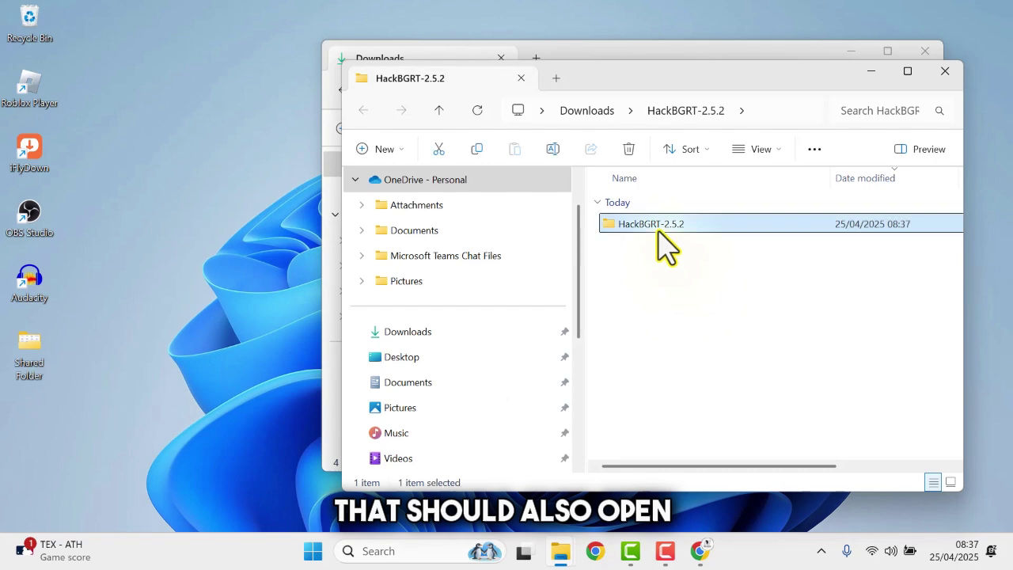
{"action": "double_click", "coordinate": [657, 230]}
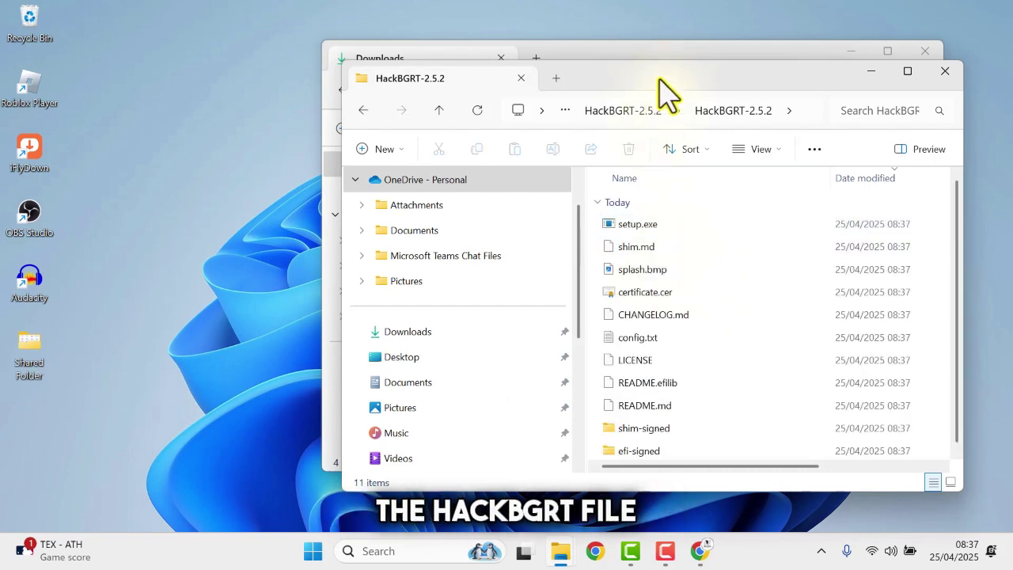
{"action": "left_click_drag", "start_coordinate": [661, 83], "coordinate": [576, 59]}
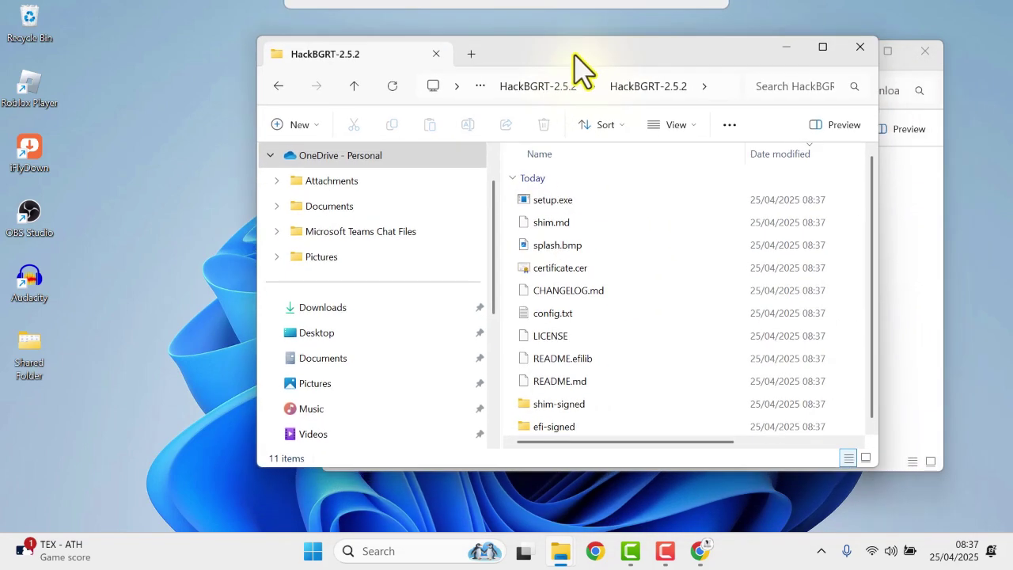
{"action": "left_click", "coordinate": [564, 247]}
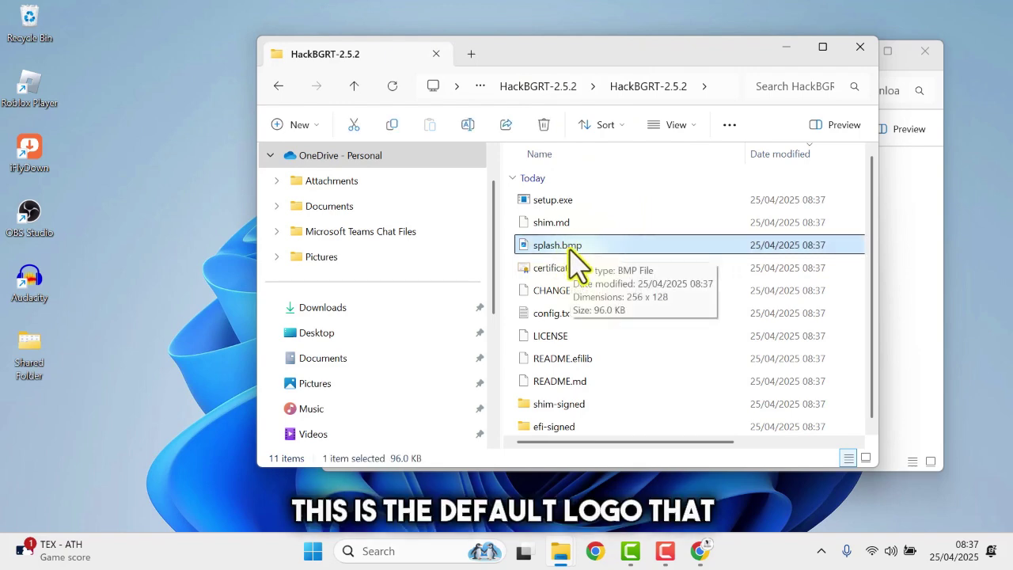
{"action": "left_click_drag", "start_coordinate": [593, 68], "coordinate": [415, 107]}
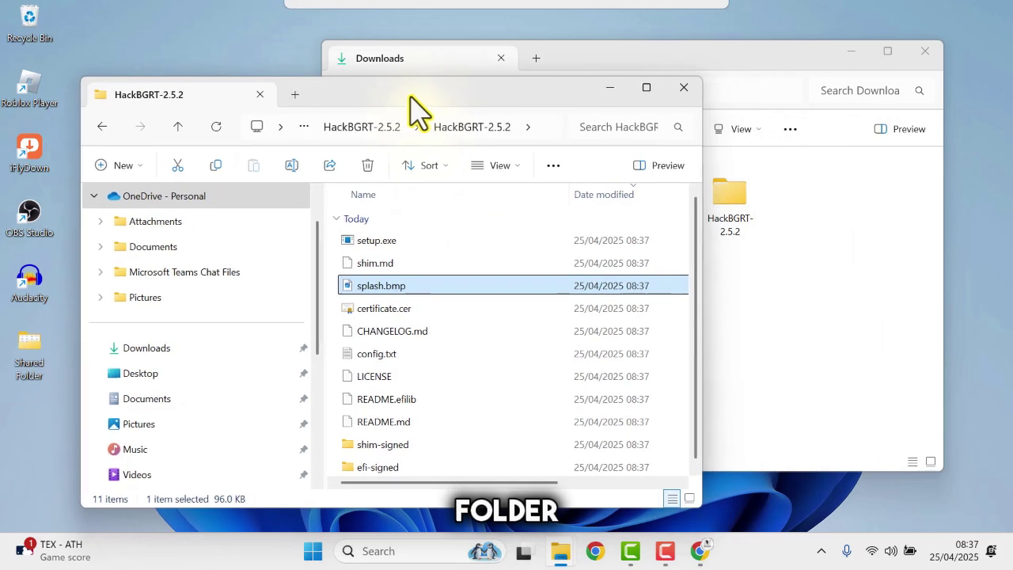
{"action": "left_click", "coordinate": [773, 68]}
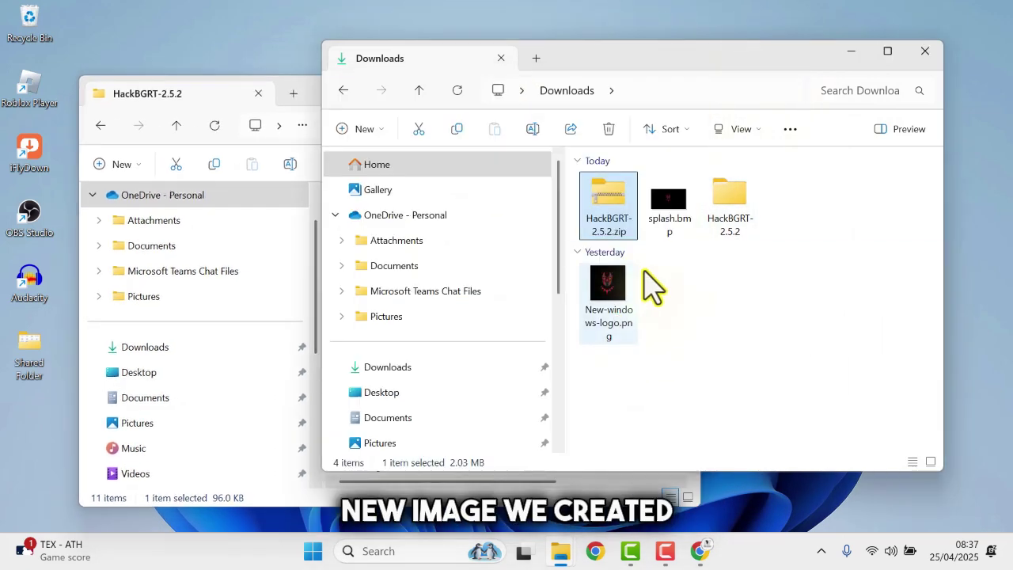
Copy splash.bmp from Downloads into HackBGRT-2.5.2, replacing the bundled splash.bmp
{"action": "left_click", "coordinate": [671, 223]}
{"action": "right_click", "coordinate": [672, 223]}
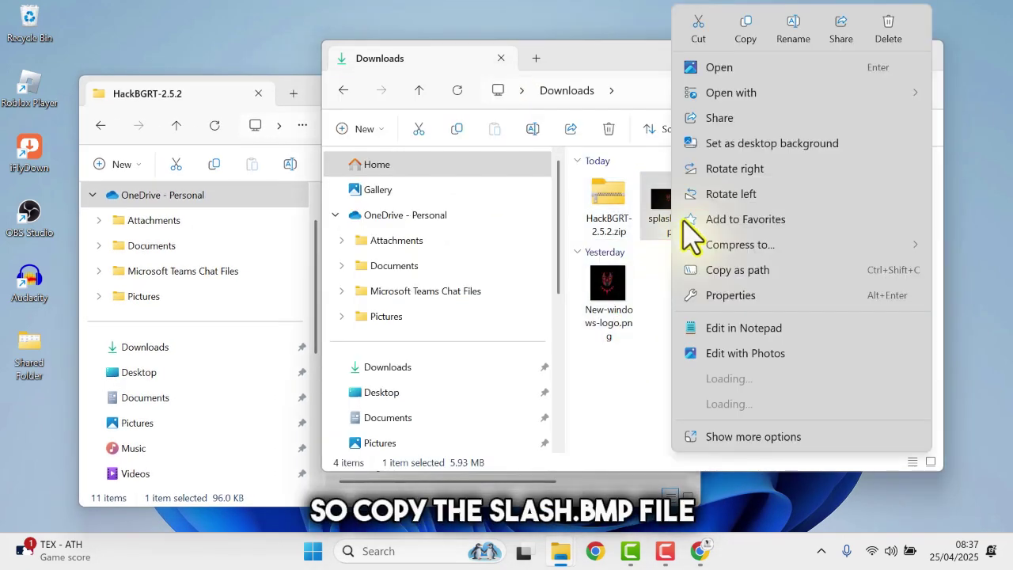
{"action": "left_click", "coordinate": [747, 30]}
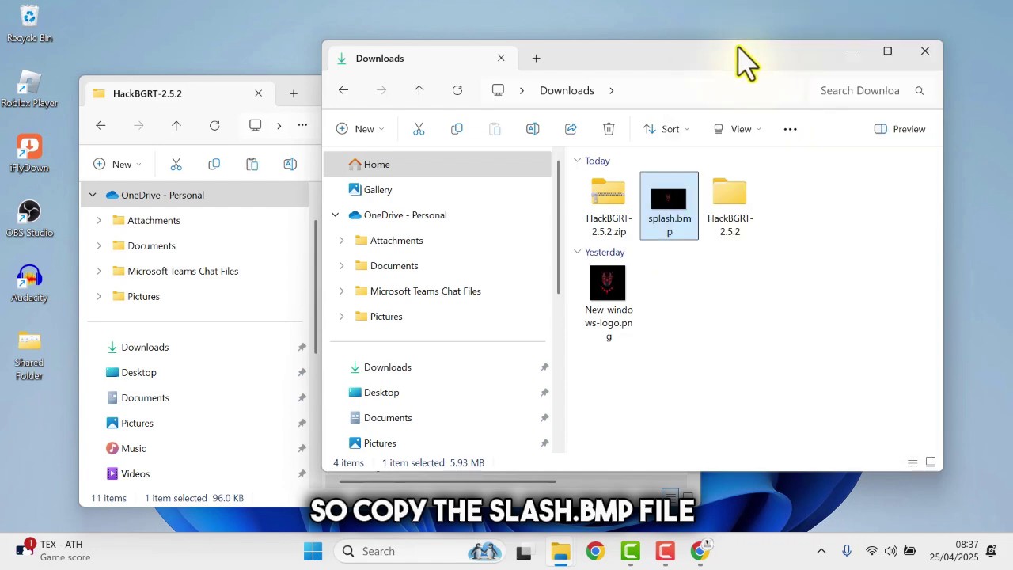
{"action": "left_click", "coordinate": [313, 121]}
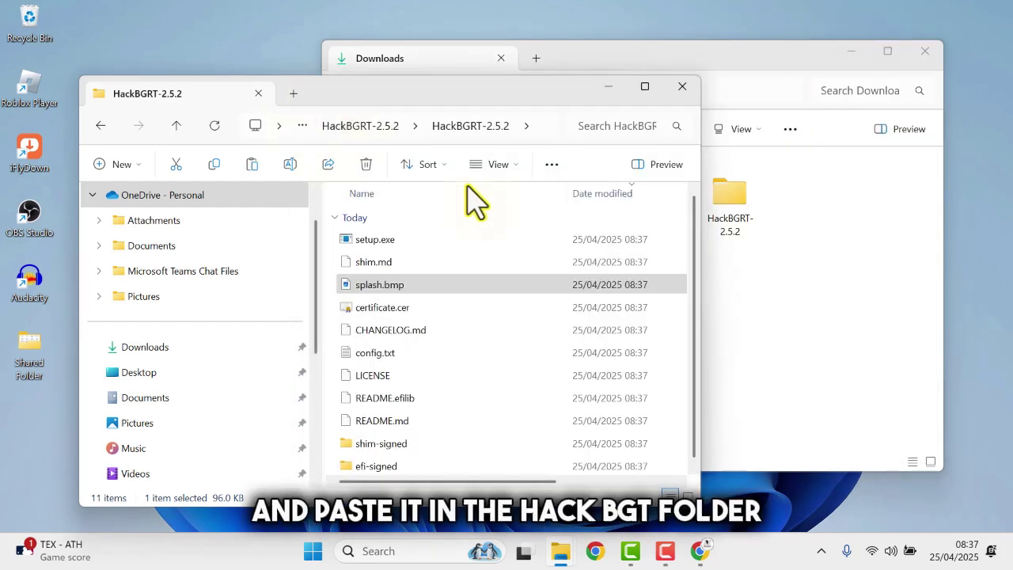
{"action": "right_click", "coordinate": [492, 242]}
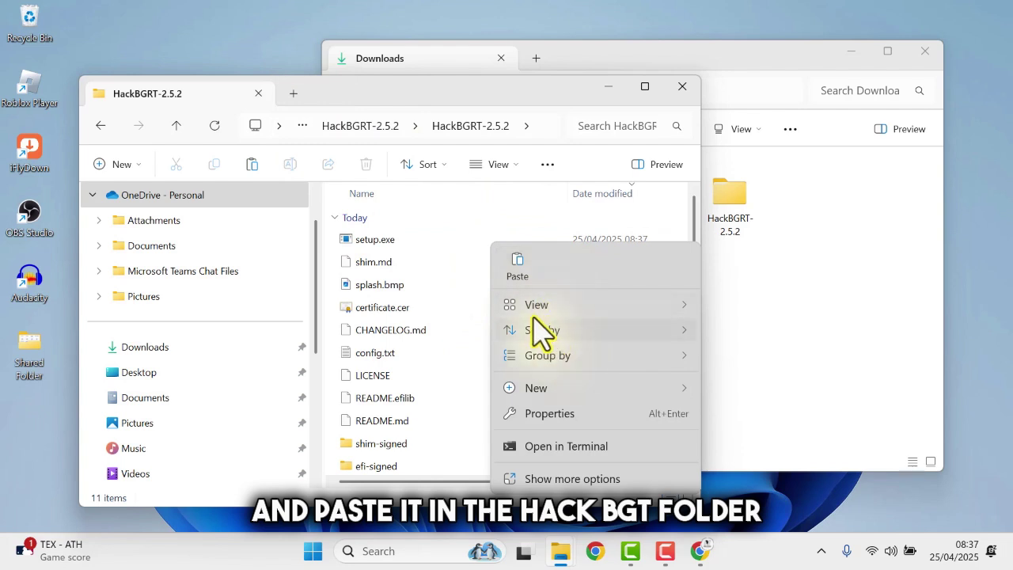
{"action": "left_click", "coordinate": [517, 265]}
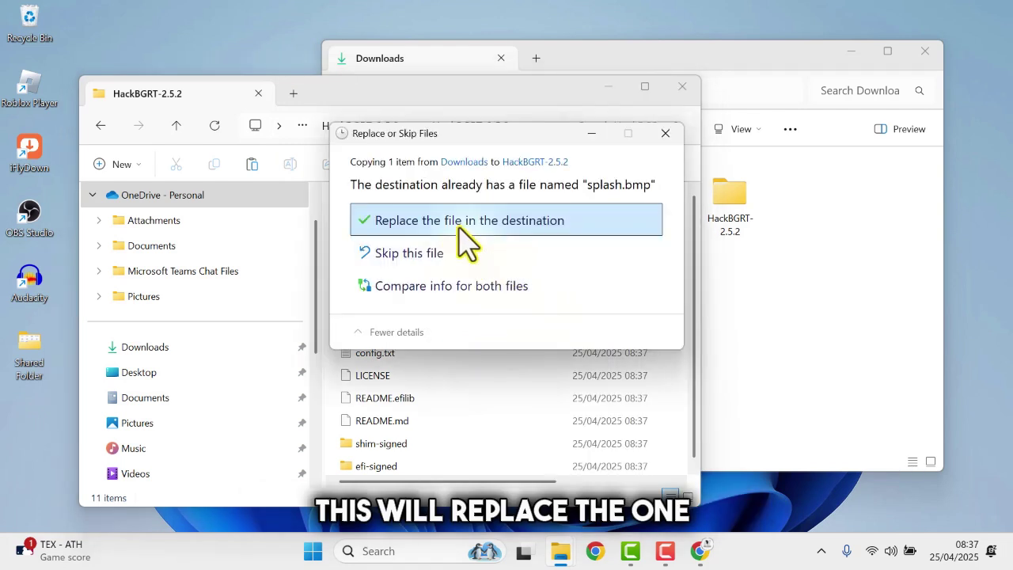
{"action": "left_click", "coordinate": [459, 224]}
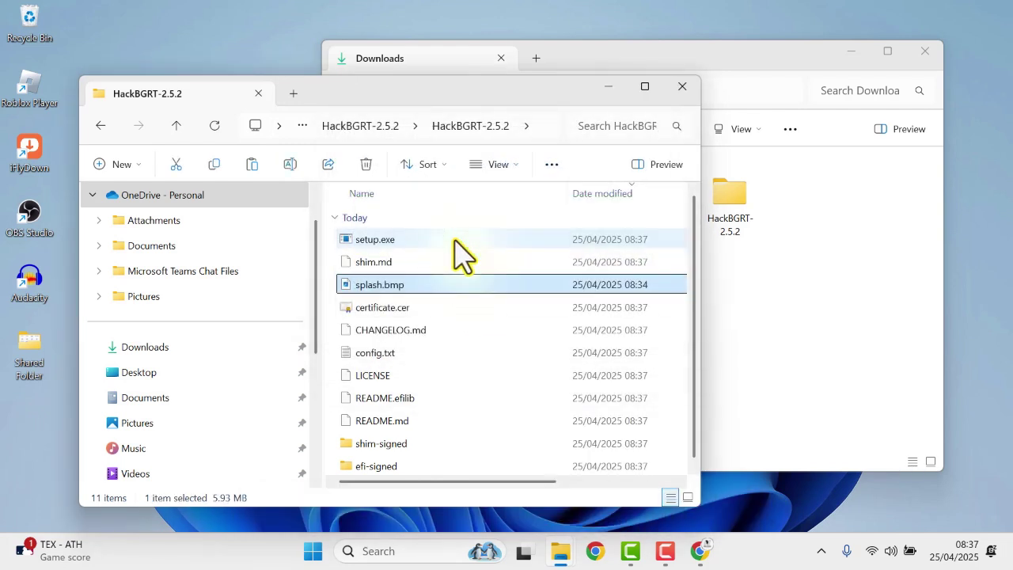
Preview the replaced splash.bmp in Photos, then close the preview
{"action": "double_click", "coordinate": [437, 289]}
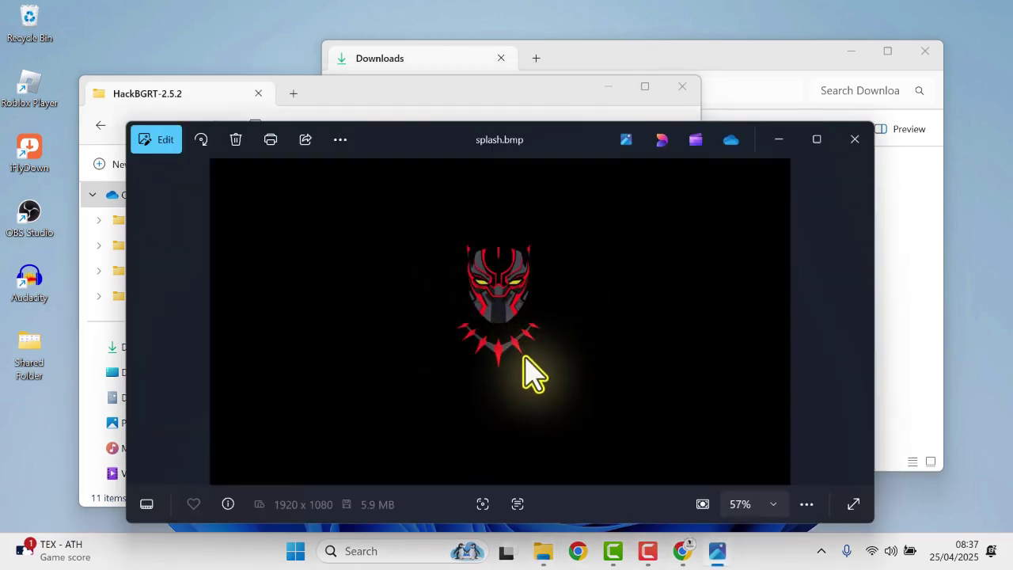
{"action": "left_click", "coordinate": [854, 139]}
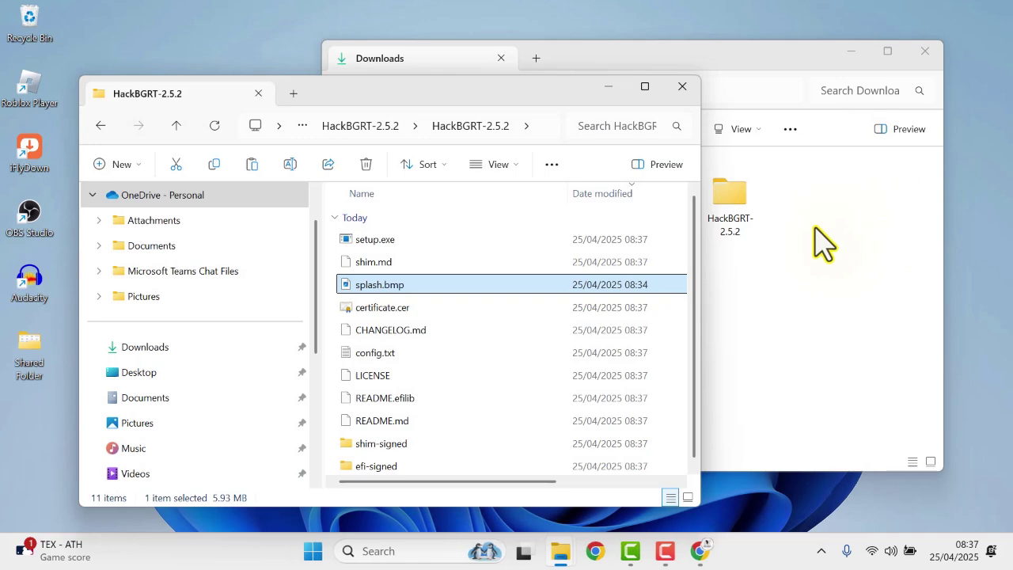
{"action": "left_click_drag", "start_coordinate": [522, 93], "coordinate": [701, 83]}
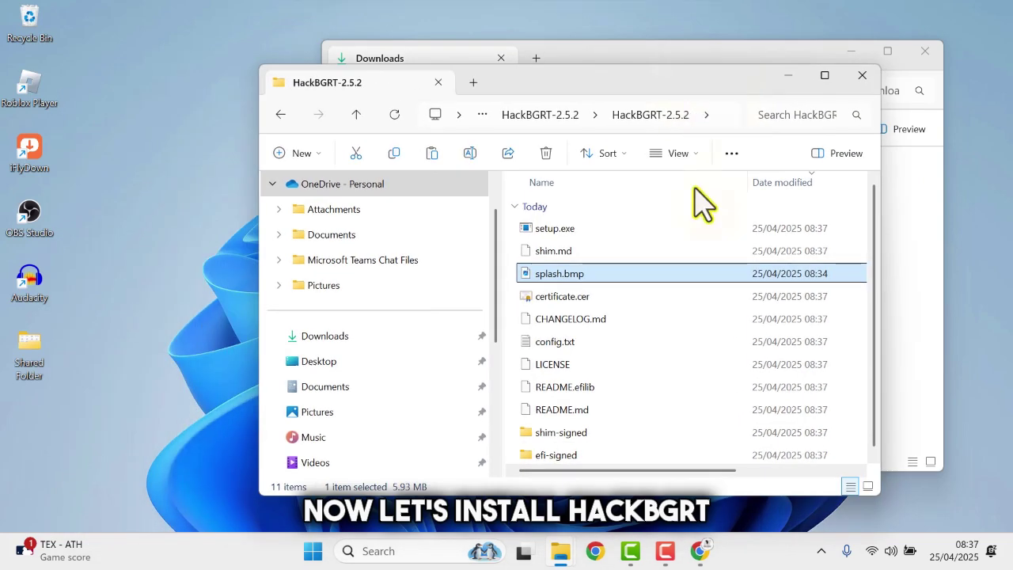
Run setup.exe as administrator, choosing More info > Run anyway and accepting the UAC prompt
{"action": "left_click", "coordinate": [577, 230]}
{"action": "right_click", "coordinate": [575, 230]}
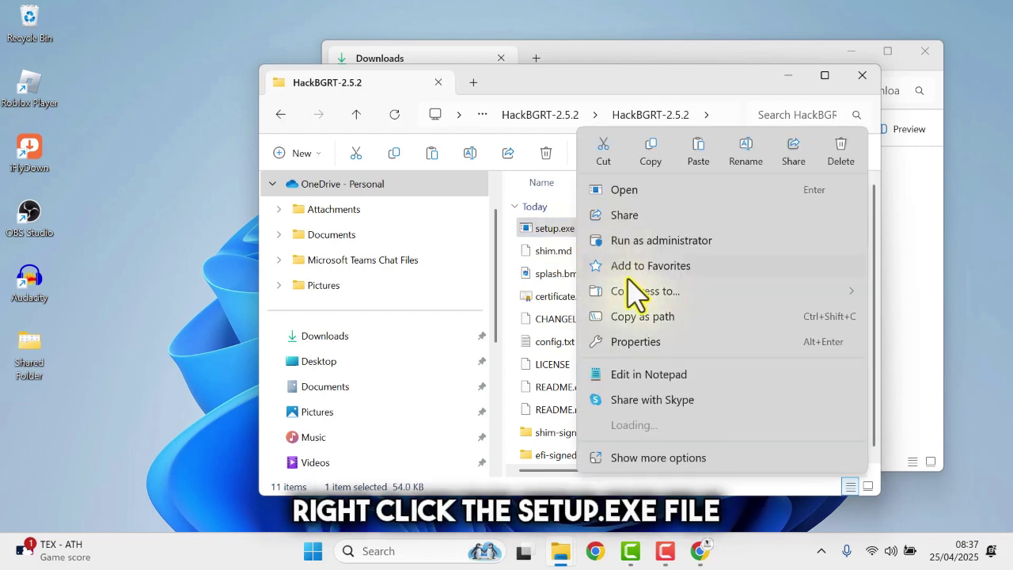
{"action": "left_click", "coordinate": [646, 242]}
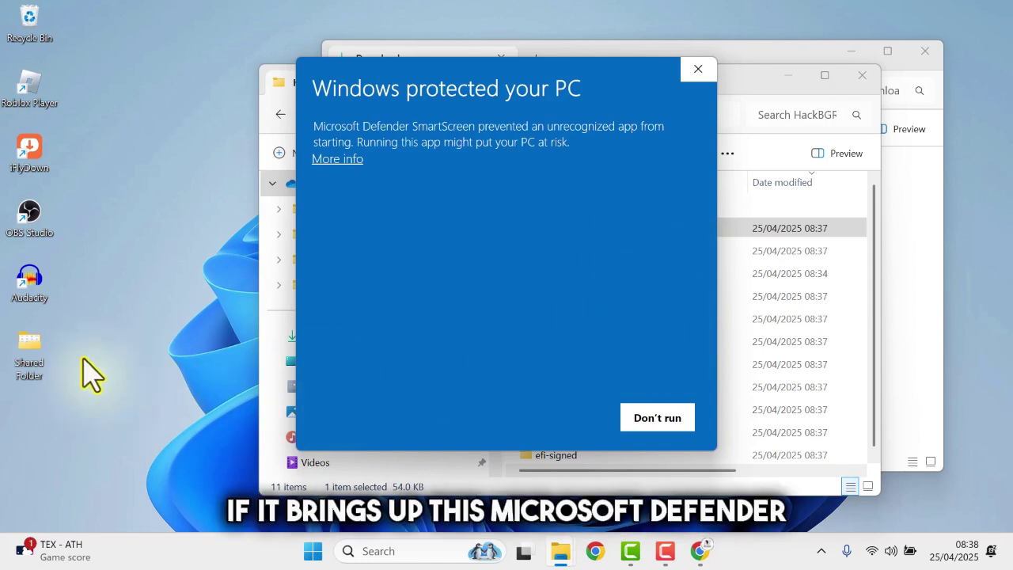
{"action": "left_click", "coordinate": [339, 159]}
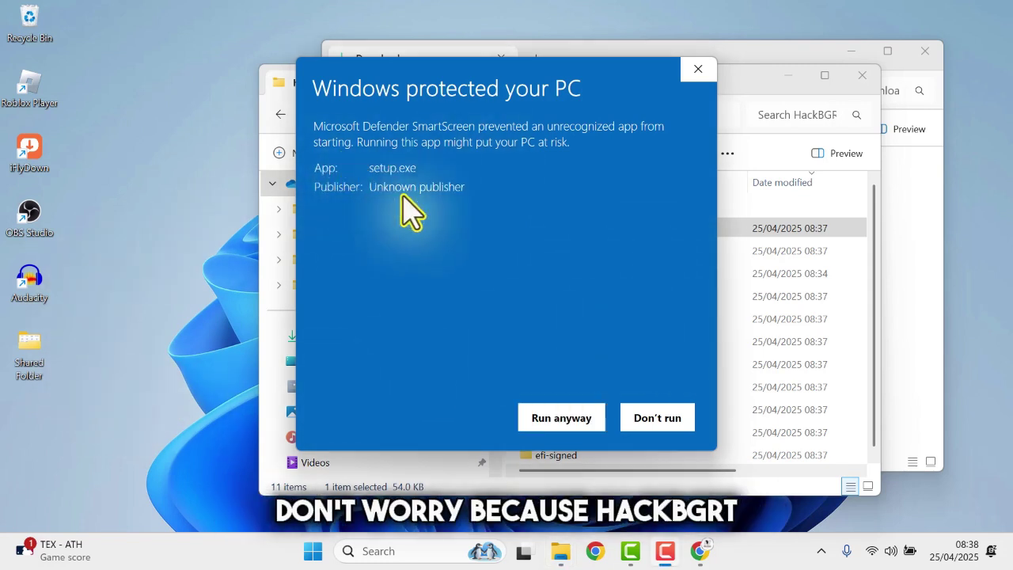
{"action": "left_click", "coordinate": [560, 419]}
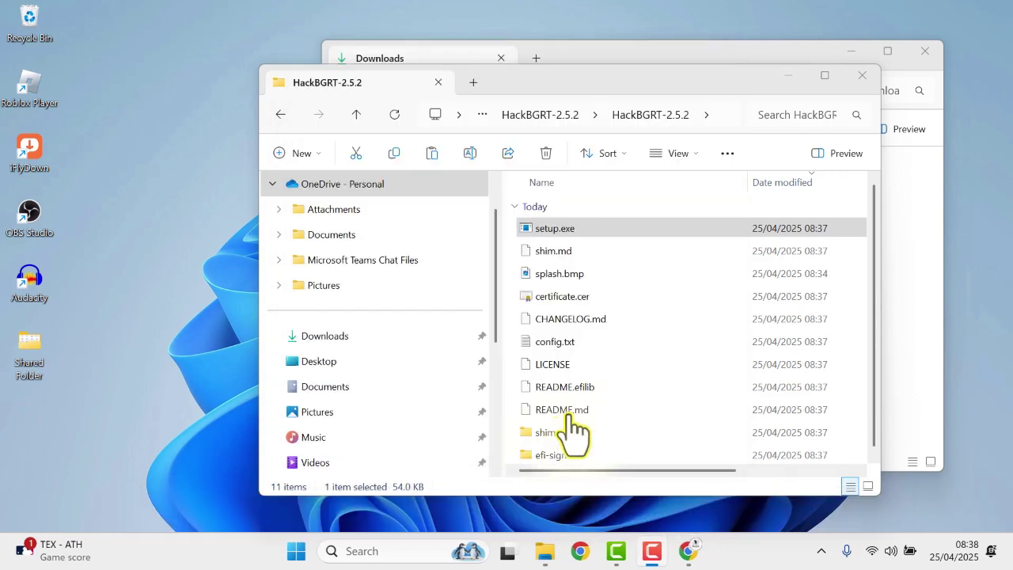
{"action": "mouse_move", "coordinate": [716, 553]}
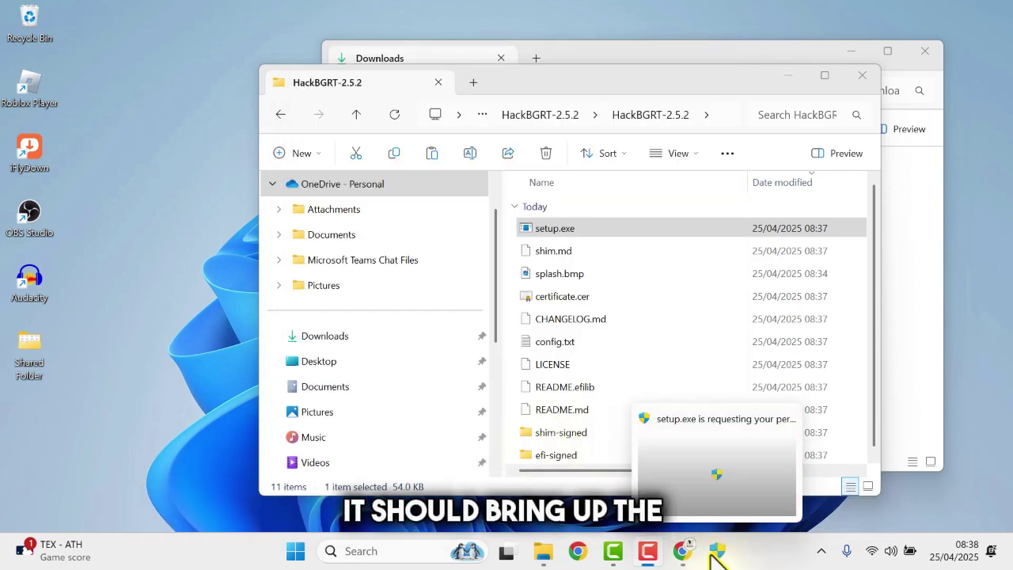
{"action": "left_click", "coordinate": [707, 481]}
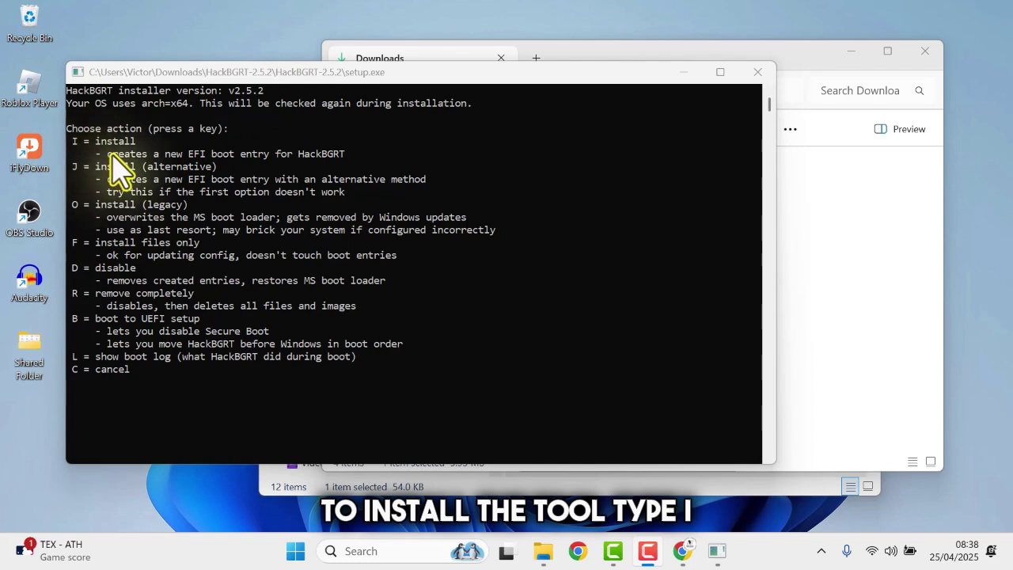
Install HackBGRT with splash.bmp as the boot image, then quit the installer once it reports 'All done!'
{"action": "left_click", "coordinate": [111, 404]}
{"action": "key", "text": "i"}
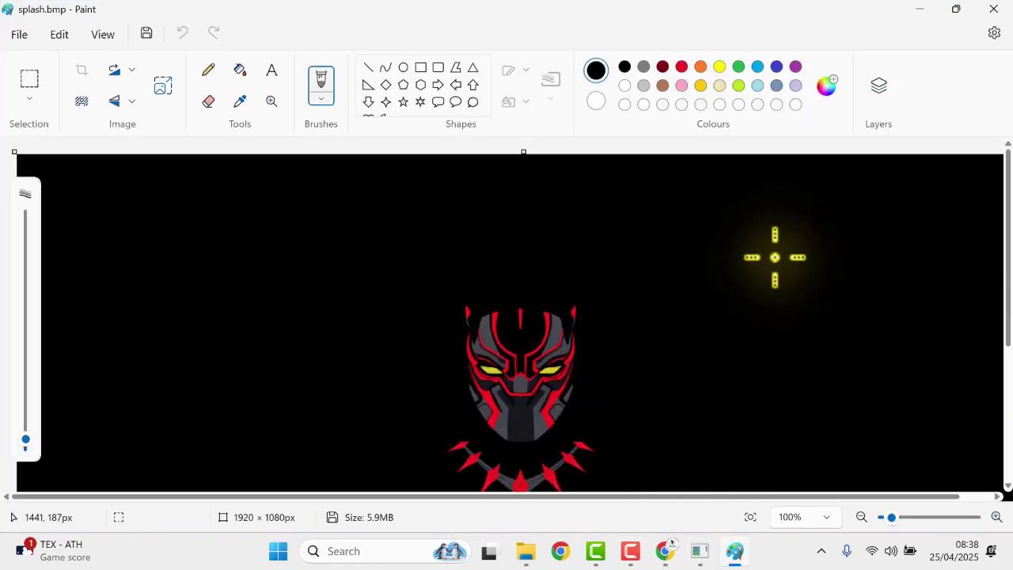
{"action": "left_click", "coordinate": [989, 10]}
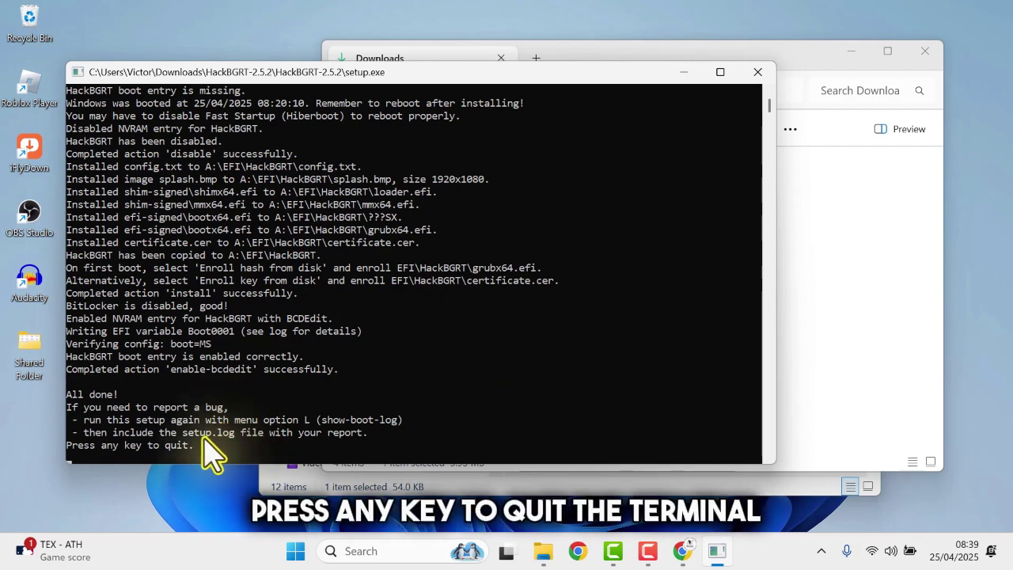
{"action": "key", "text": "Return"}
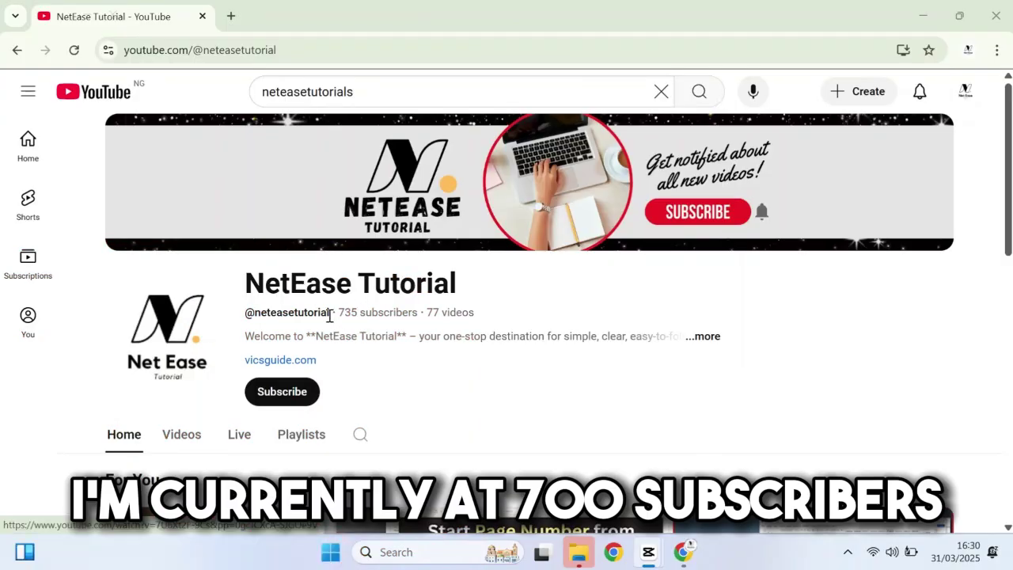
Subscribe to the NetEase Tutorial channel, then bring up the Start menu power options with Restart
{"action": "left_click_drag", "start_coordinate": [338, 313], "coordinate": [410, 314]}
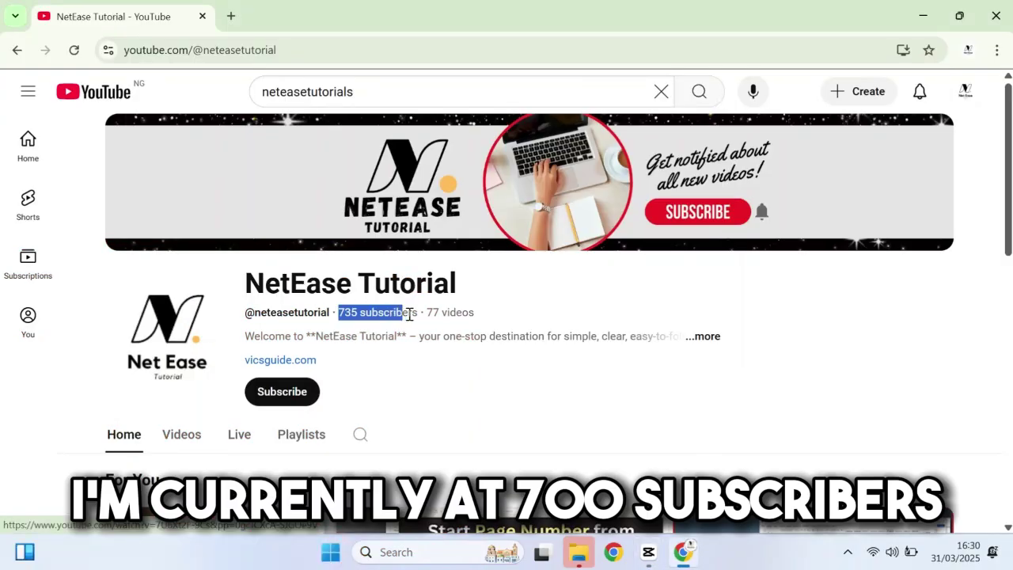
{"action": "scroll", "coordinate": [839, 275], "scroll_direction": "down", "scroll_amount": 2}
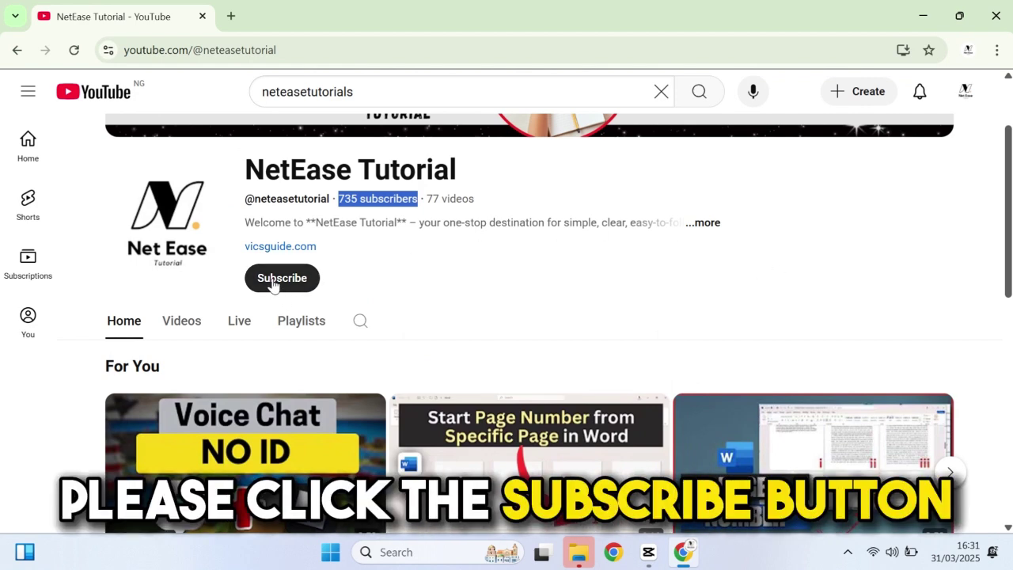
{"action": "left_click", "coordinate": [301, 284]}
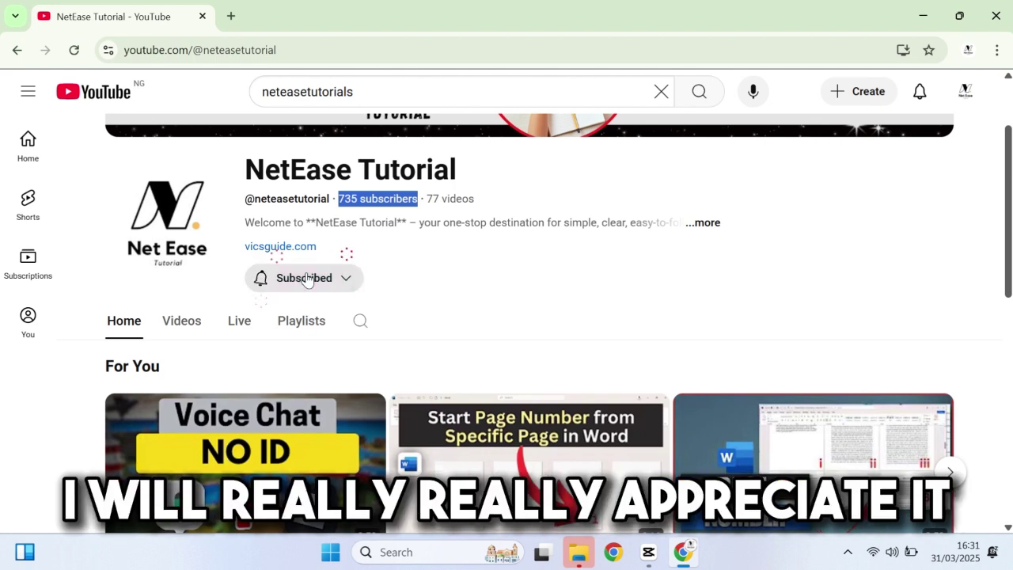
{"action": "left_click", "coordinate": [346, 279]}
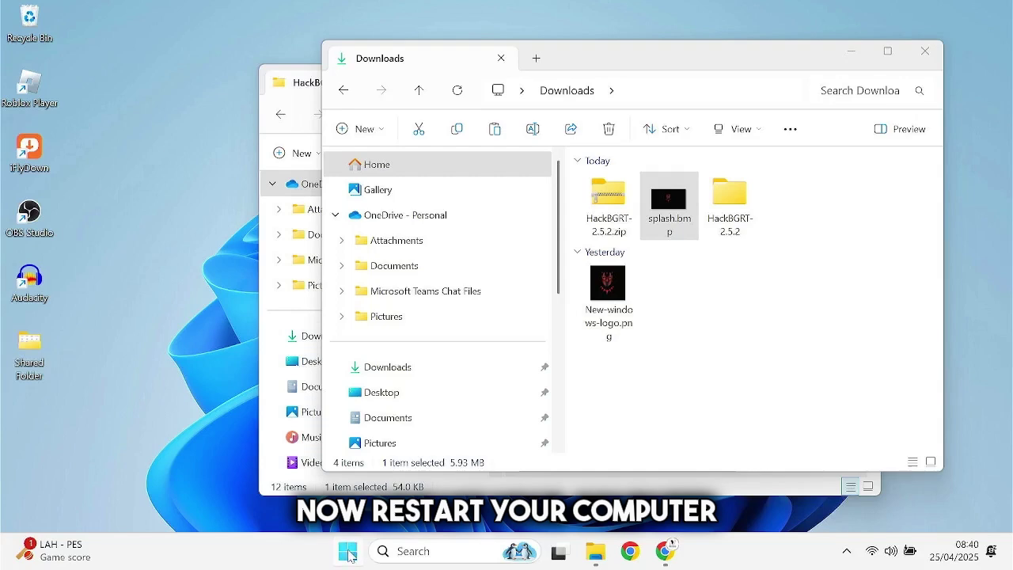
{"action": "left_click", "coordinate": [346, 546]}
{"action": "left_click", "coordinate": [703, 497]}
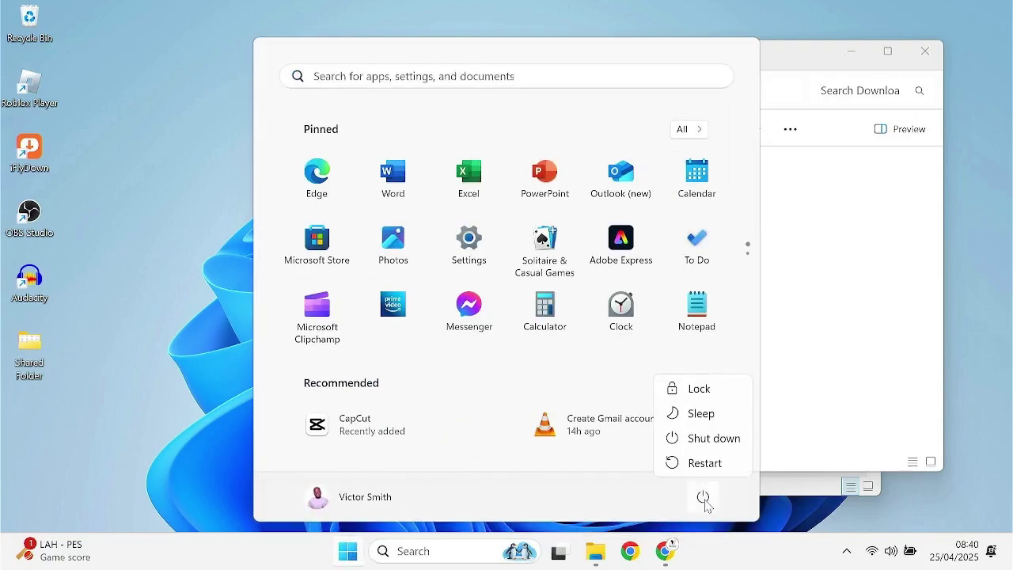
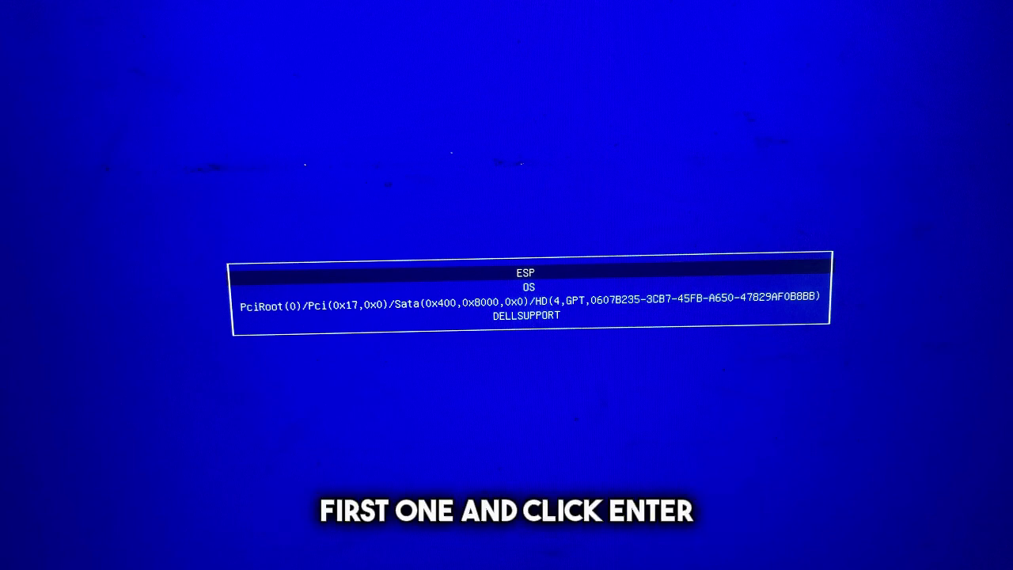
Enroll the key file from the ESP's EFI/HackBGRT folder in MOK manager
{"action": "key", "text": "Return"}
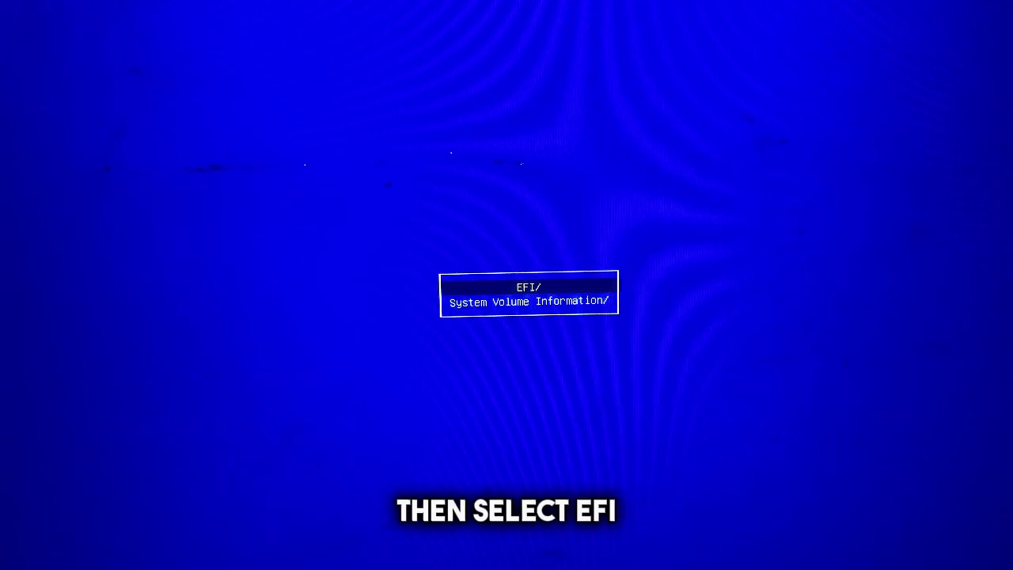
{"action": "key", "text": "Return"}
{"action": "key", "text": "Down"}
{"action": "key", "text": "Down"}
{"action": "key", "text": "Down"}
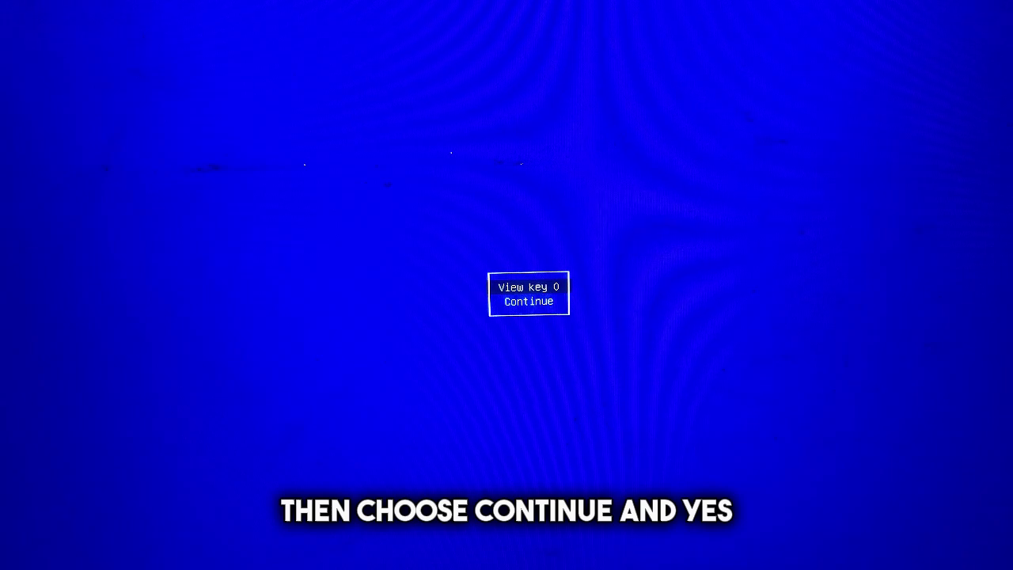
{"action": "key", "text": "Down"}
{"action": "key", "text": "Return"}
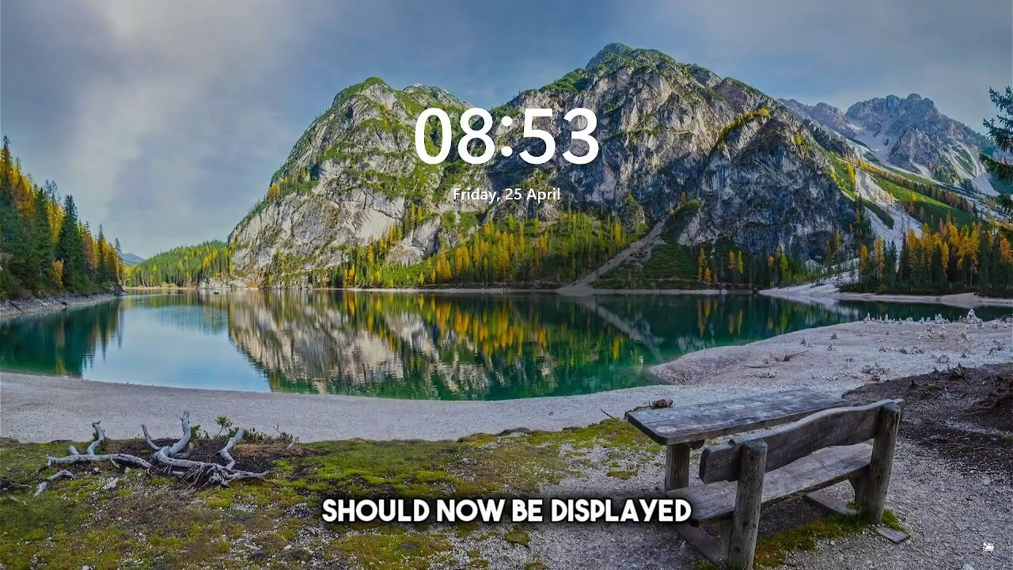
Dismiss the lock screen and sign in to Windows with the account PIN
{"action": "key", "text": "space"}
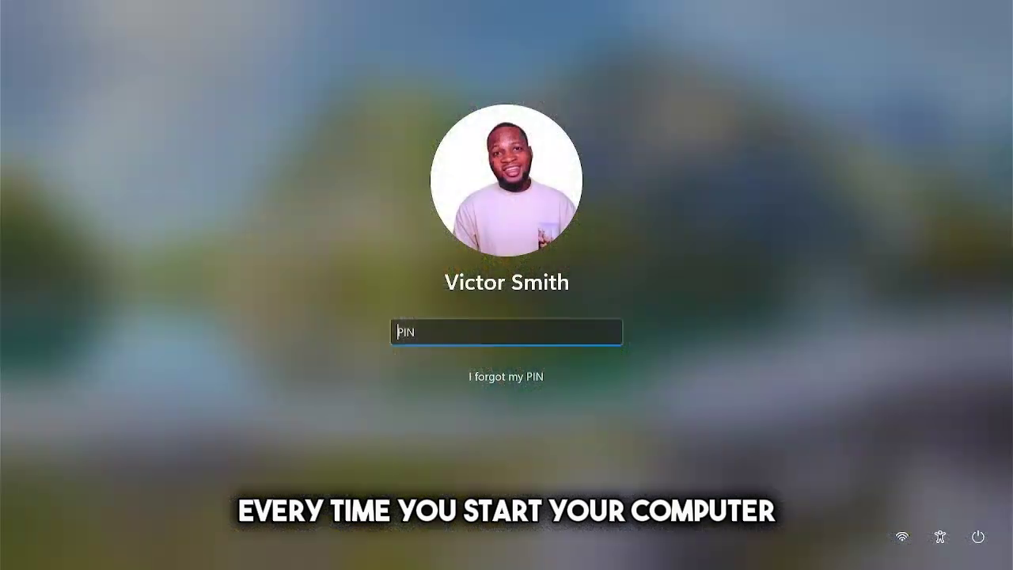
{"action": "type", "text": "1234"}
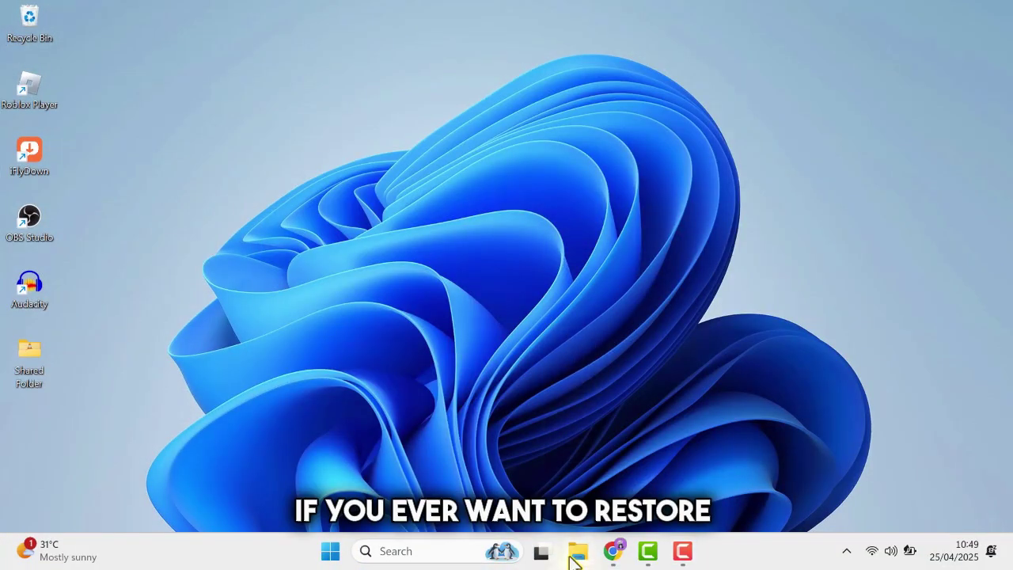
Run setup.exe from Downloads\HackBGRT-2.5.2\HackBGRT-2.5.2 as administrator
{"action": "left_click", "coordinate": [575, 554]}
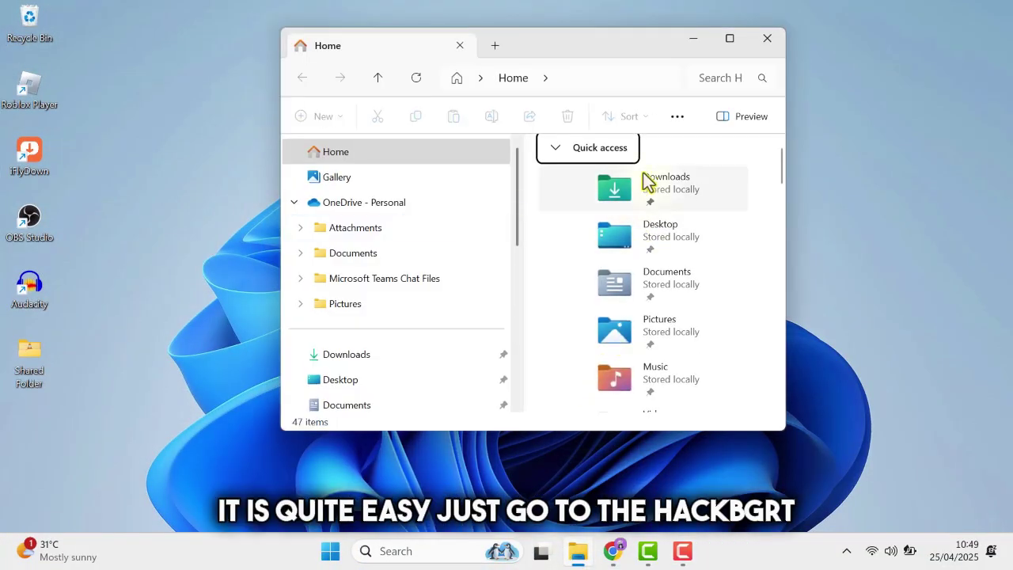
{"action": "double_click", "coordinate": [645, 181]}
{"action": "double_click", "coordinate": [681, 186]}
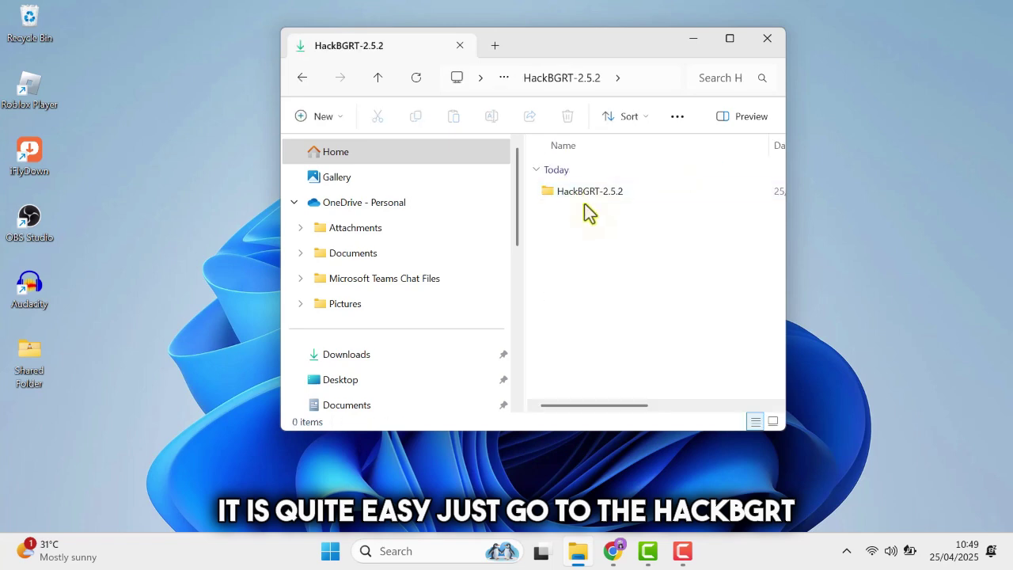
{"action": "double_click", "coordinate": [584, 200]}
{"action": "left_click", "coordinate": [567, 223]}
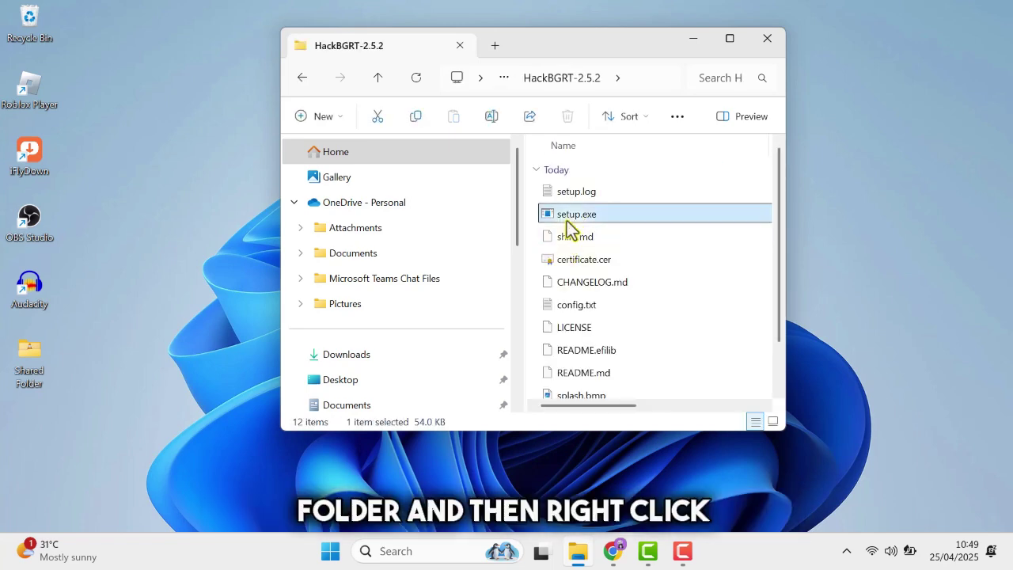
{"action": "right_click", "coordinate": [582, 227]}
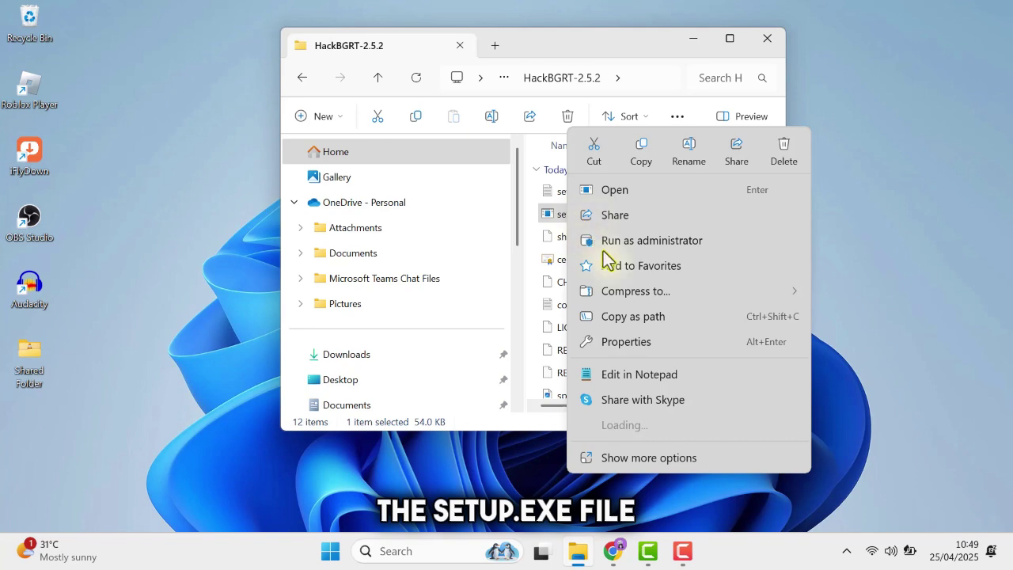
{"action": "left_click", "coordinate": [605, 242]}
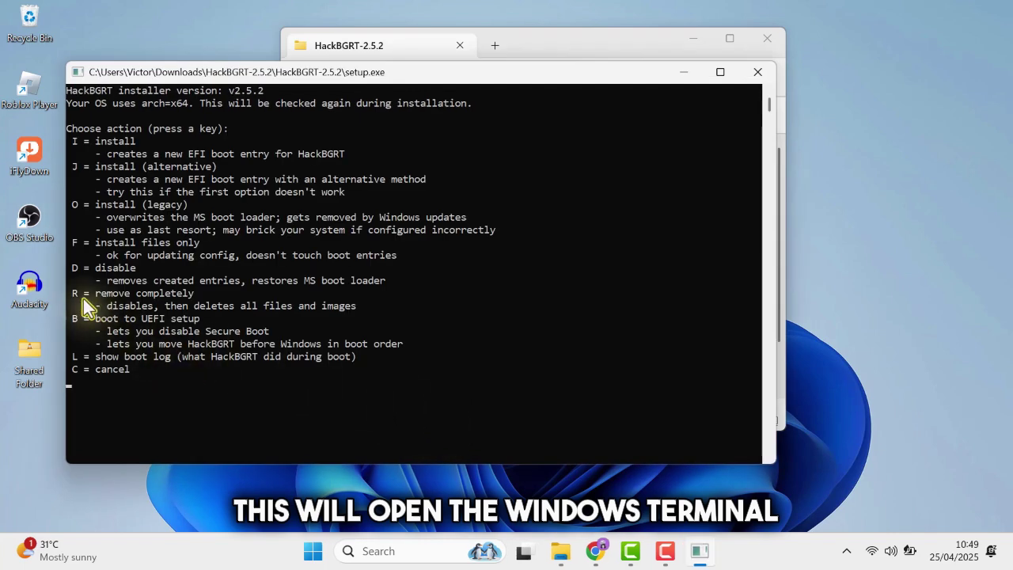
Choose option R to remove HackBGRT completely, then close the finished installer
{"action": "left_click_drag", "start_coordinate": [71, 292], "coordinate": [197, 302]}
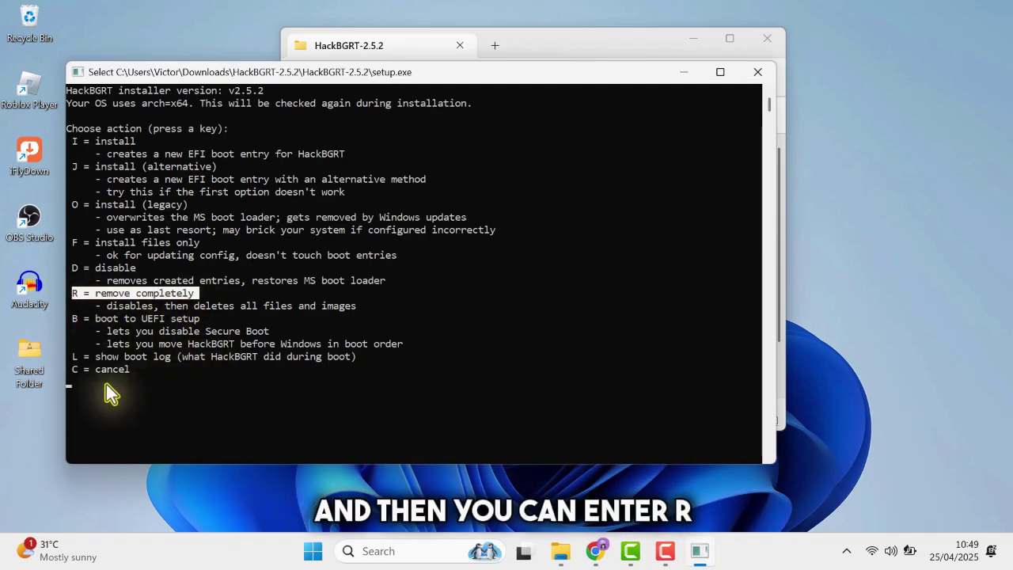
{"action": "key", "text": "r"}
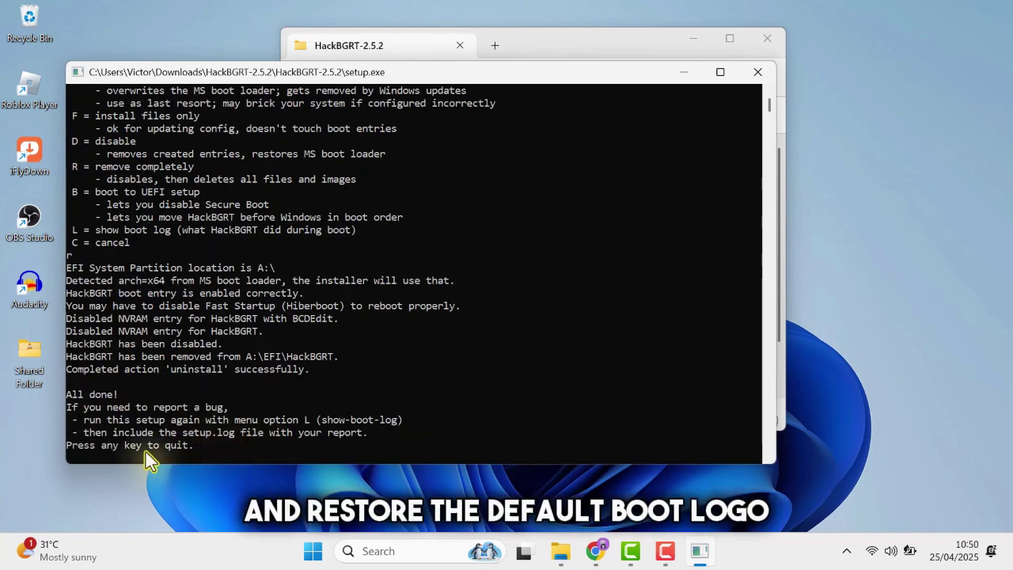
{"action": "key", "text": "Return"}
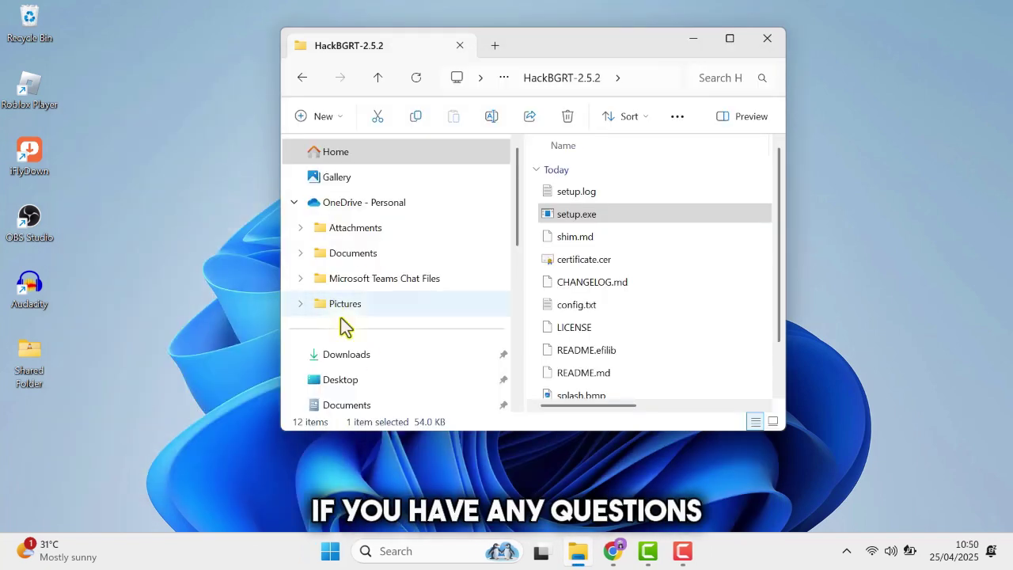